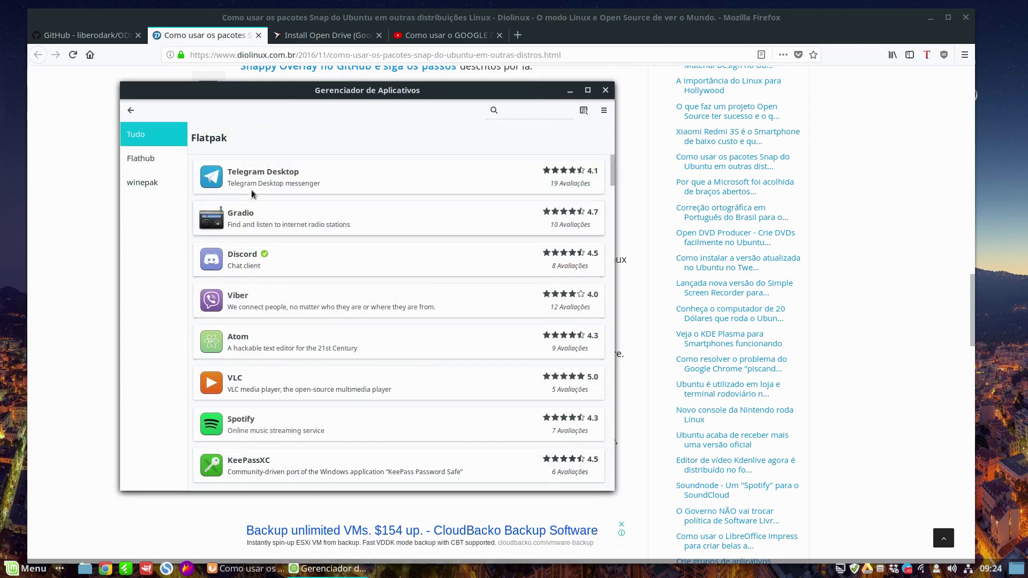
Look through the Flatpak application list and return to the Gerenciador de Aplicativos home page
scroll(271, 252, down, 10)
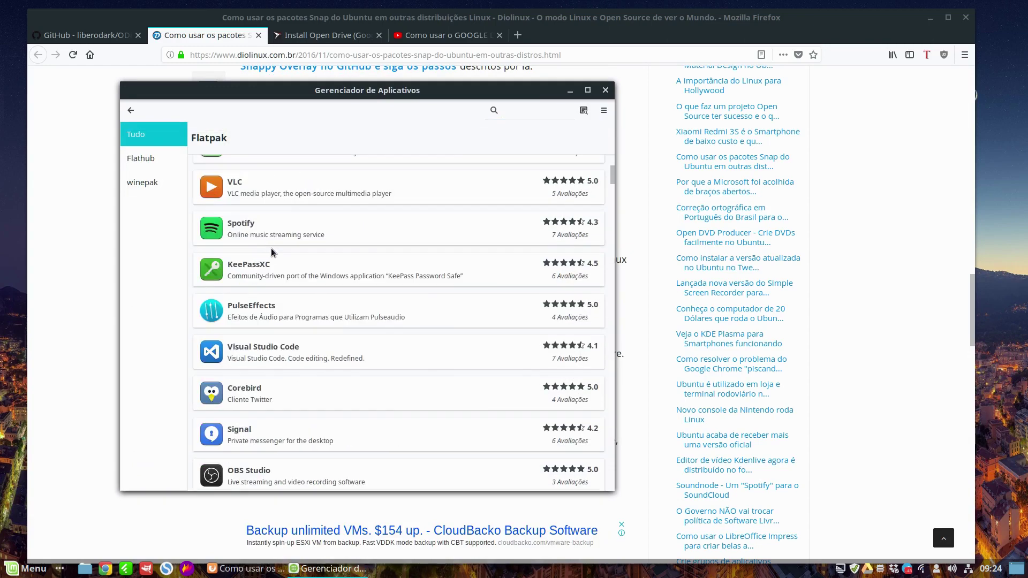
click(130, 111)
drag(397, 92, 378, 109)
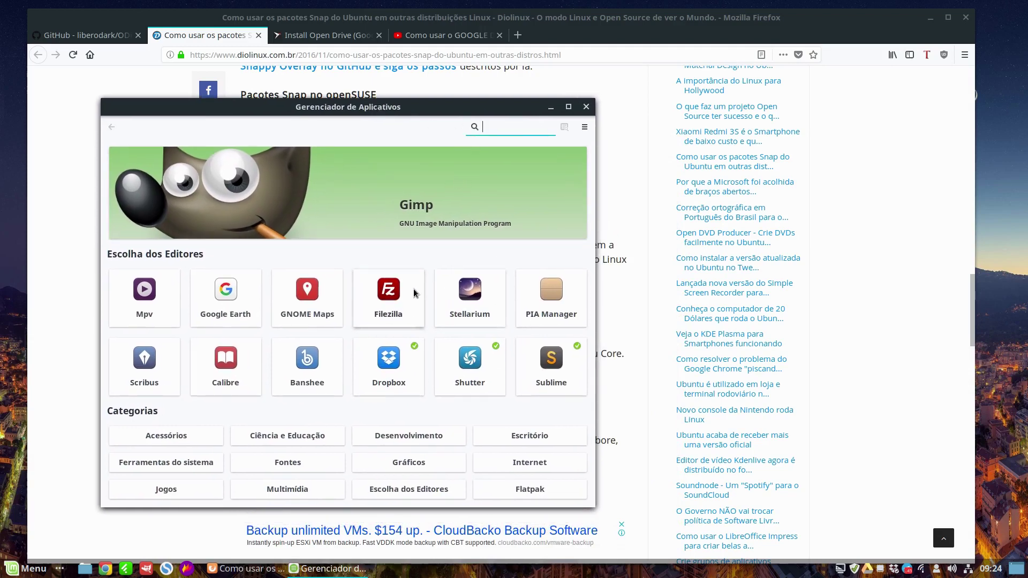
Switch to the YouTube page in Firefox and search for "diolinux snap"
click(440, 36)
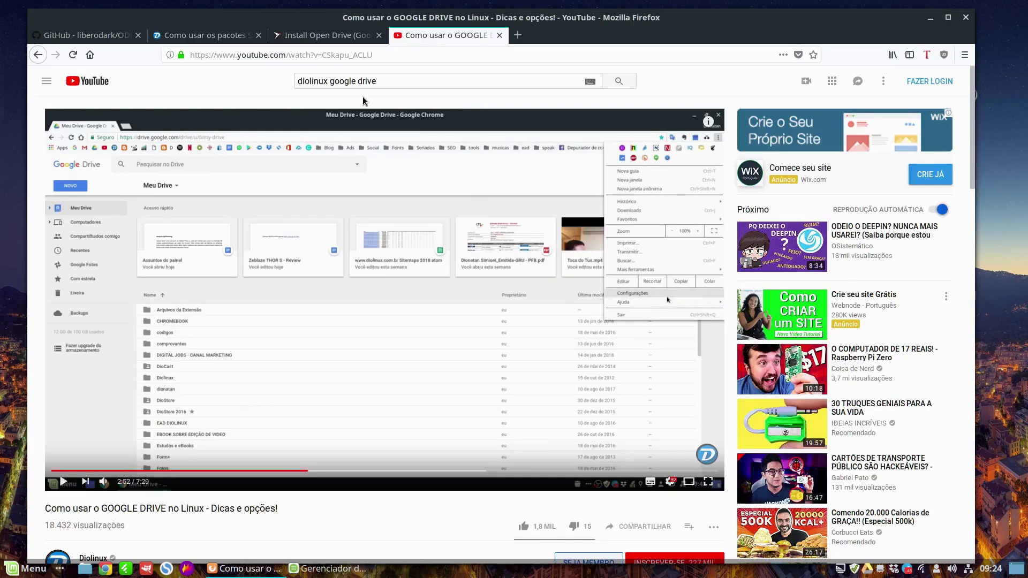
drag(332, 82, 514, 84)
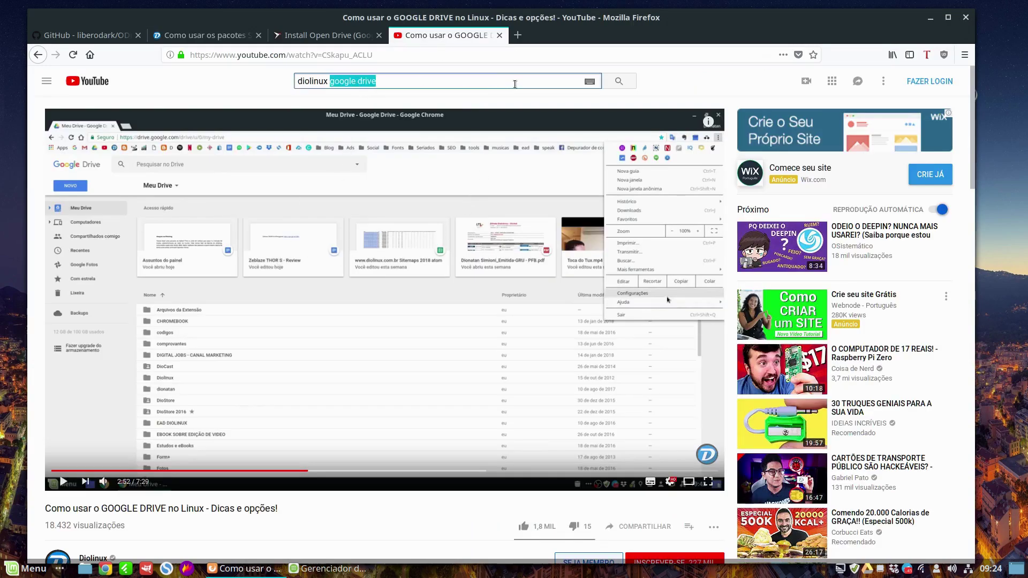
text(snap)
key(Return)
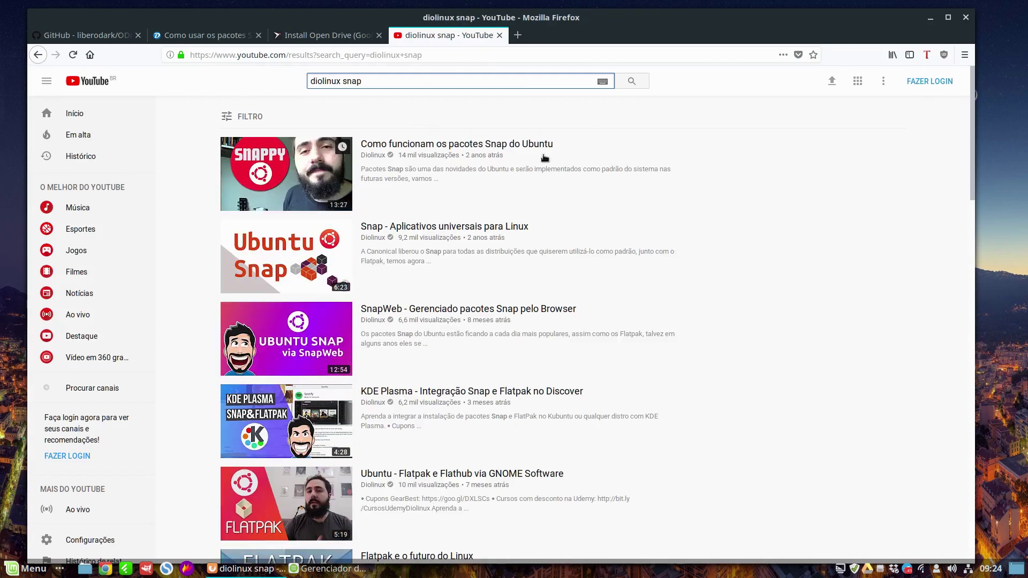
Look through the Snap and Flatpak video results and close the YouTube page
scroll(483, 151, down, 2)
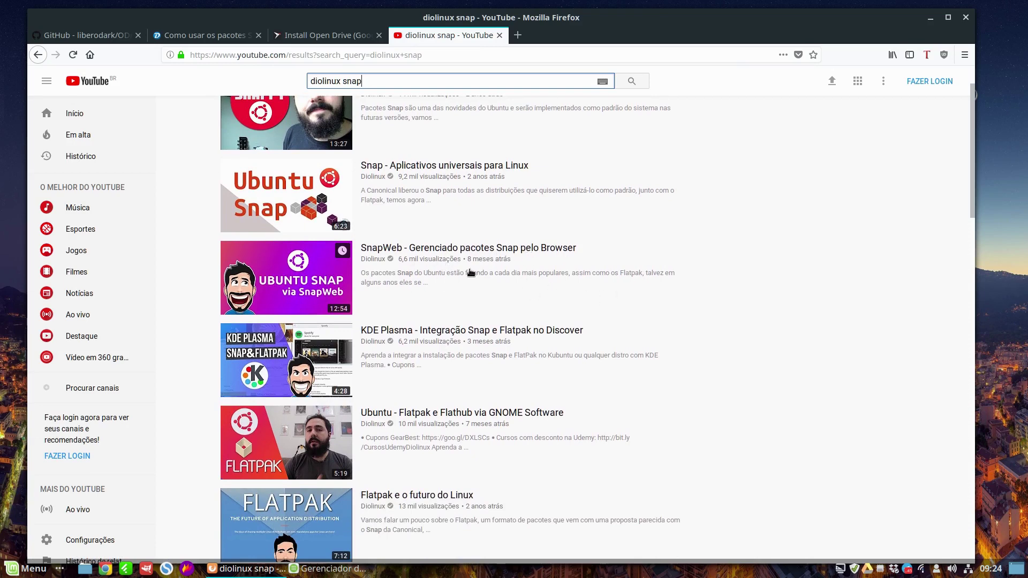
scroll(503, 263, down, 7)
scroll(492, 256, up, 7)
click(500, 34)
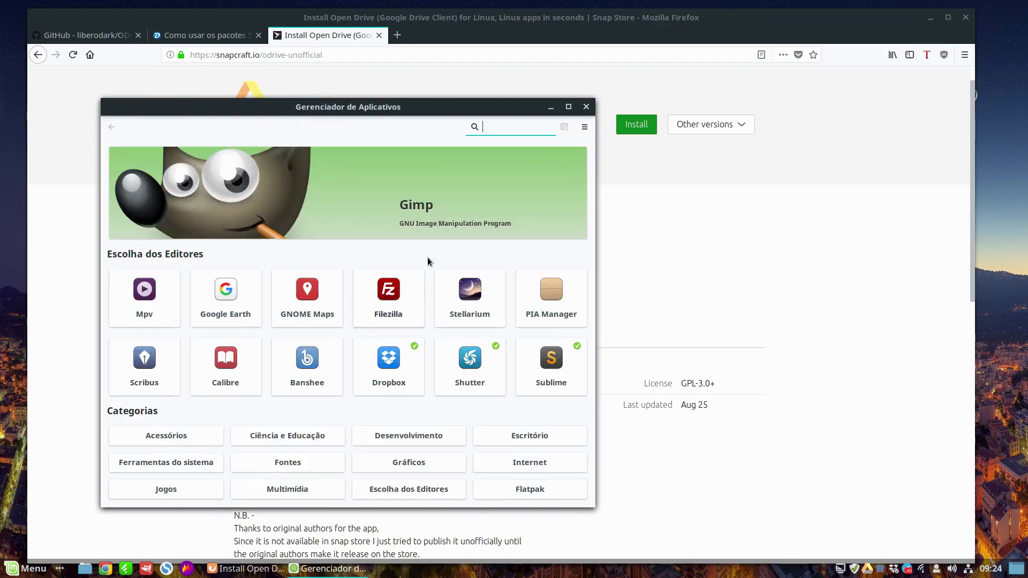
Search Gerenciador de Aplicativos for "gnome so" and open the Gnome-software package details
text(gnome so)
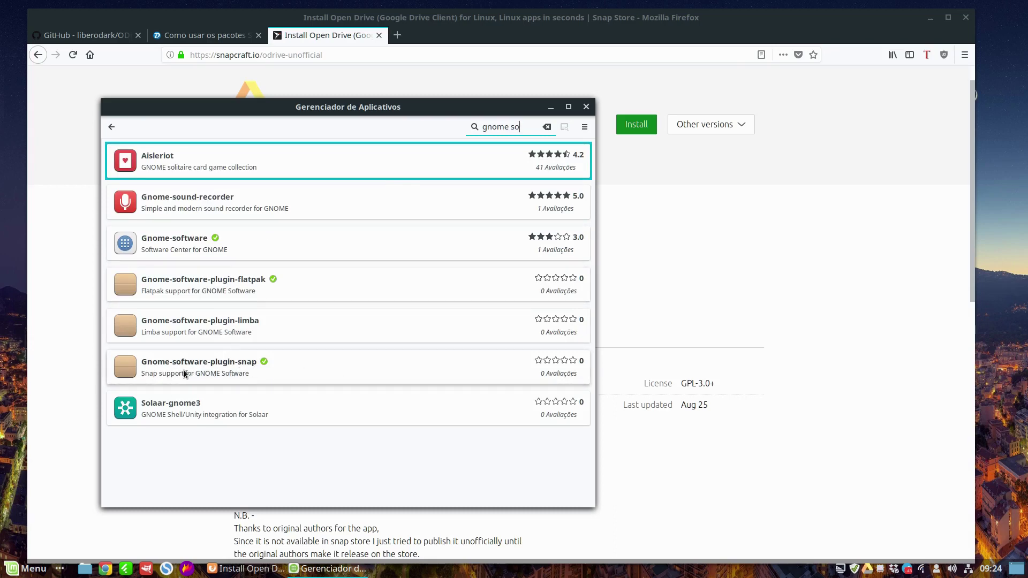
click(238, 259)
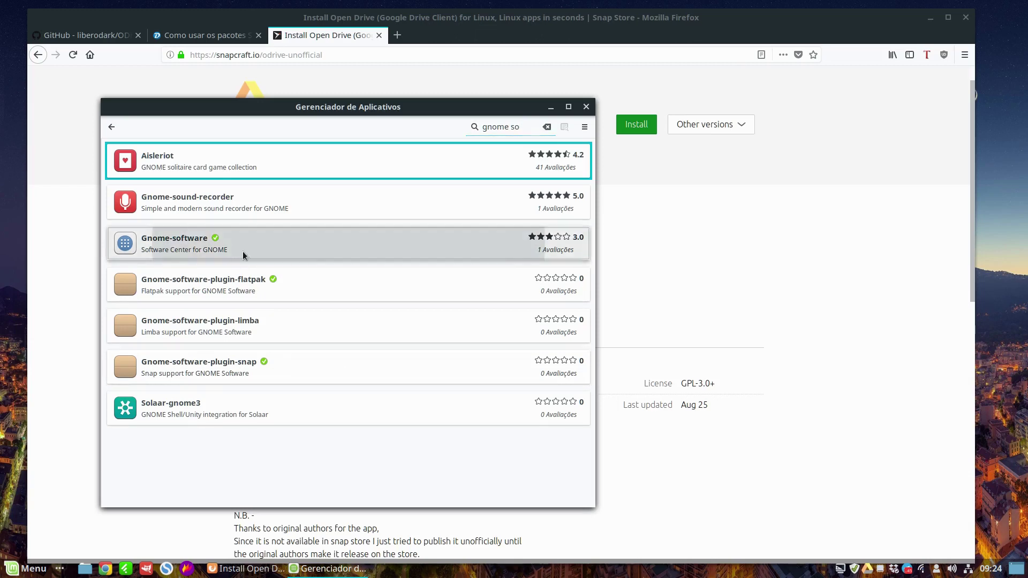
drag(466, 108, 401, 95)
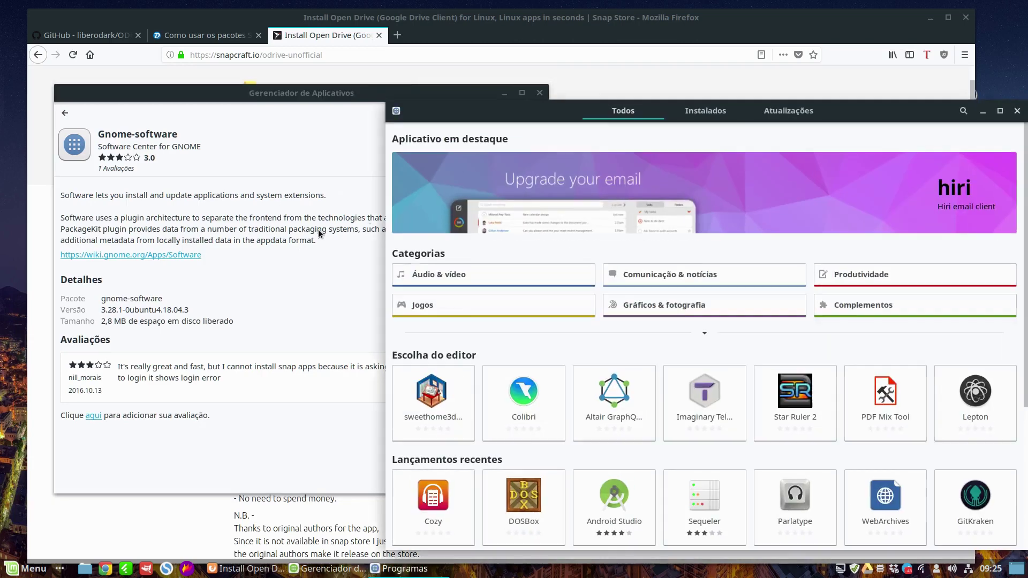
Switch to the Programas store and search it for "gnome software"
drag(914, 107, 584, 54)
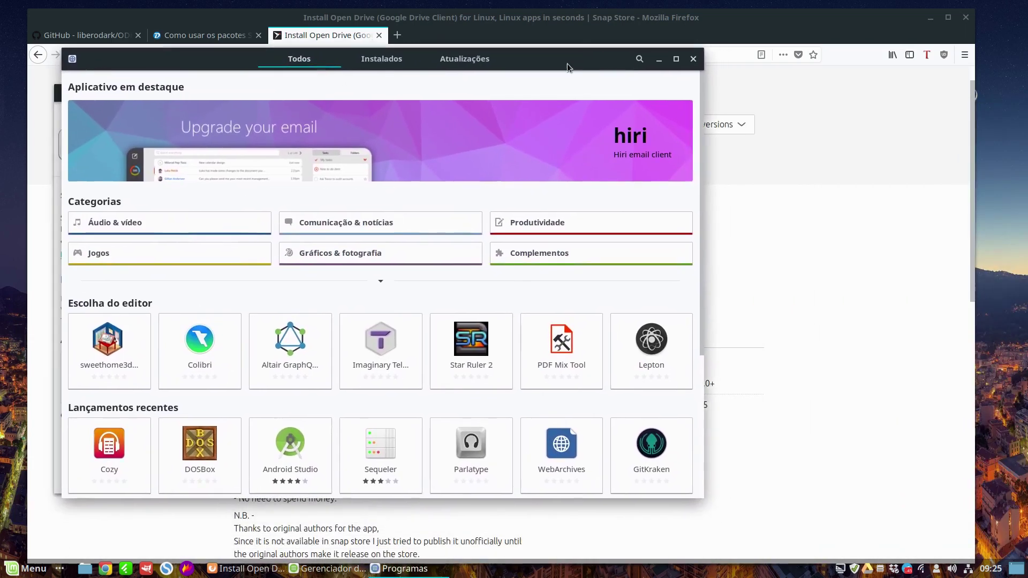
click(639, 60)
text(gnom)
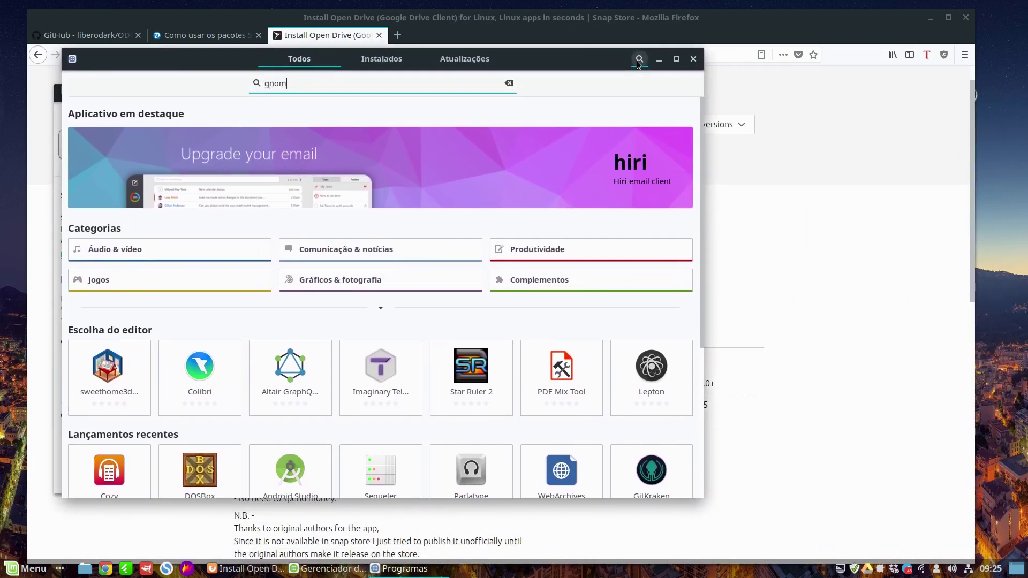
text(e software)
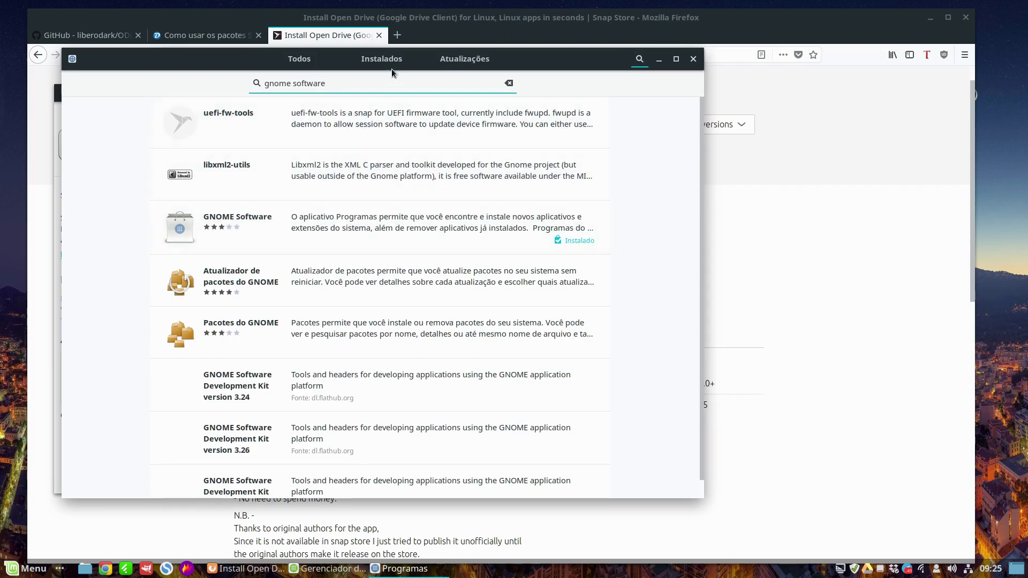
Examine the flatpak and snappy support add-ons on the GNOME Software details page, and return to the search results
click(389, 233)
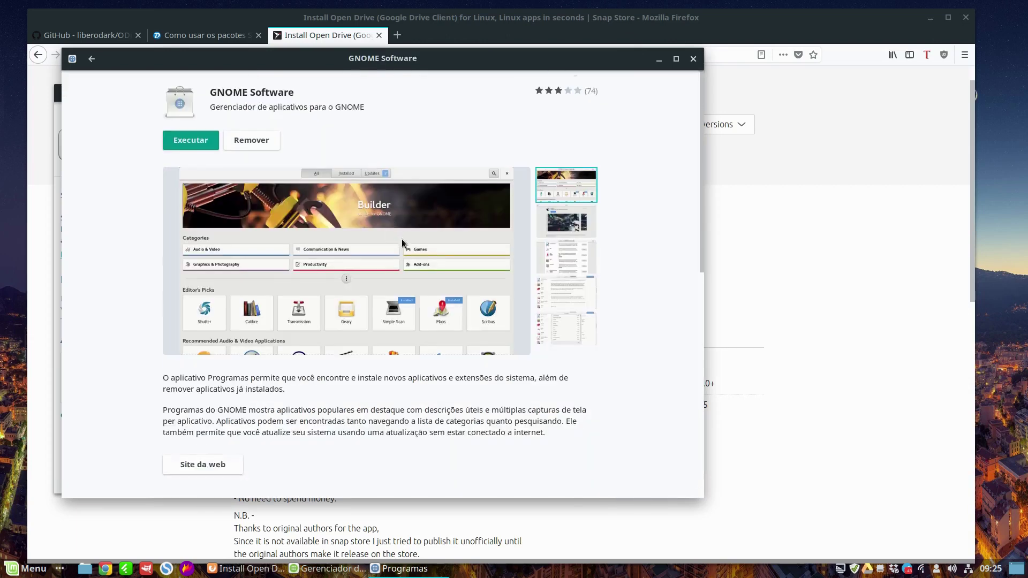
scroll(401, 238, down, 10)
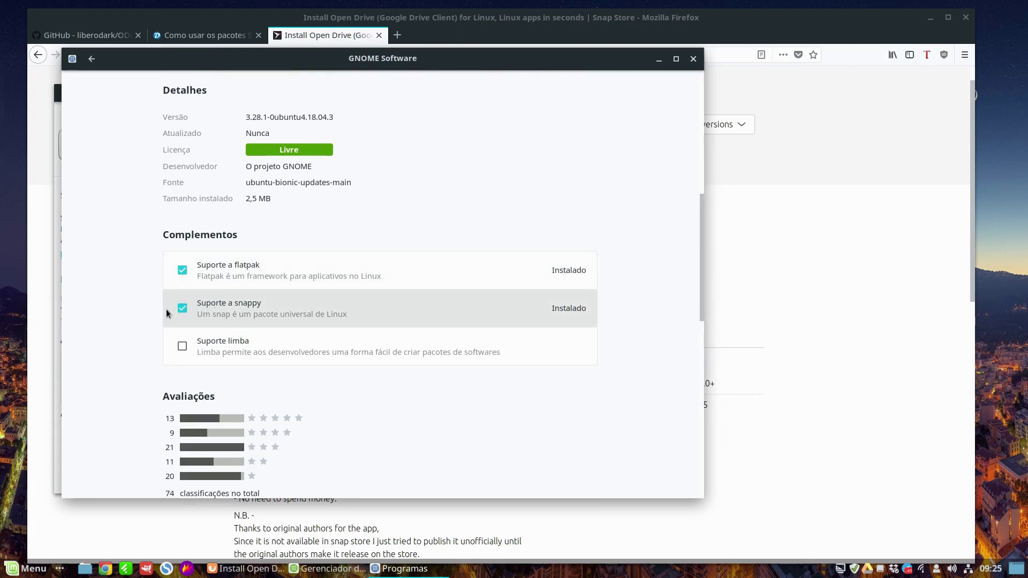
scroll(466, 212, up, 10)
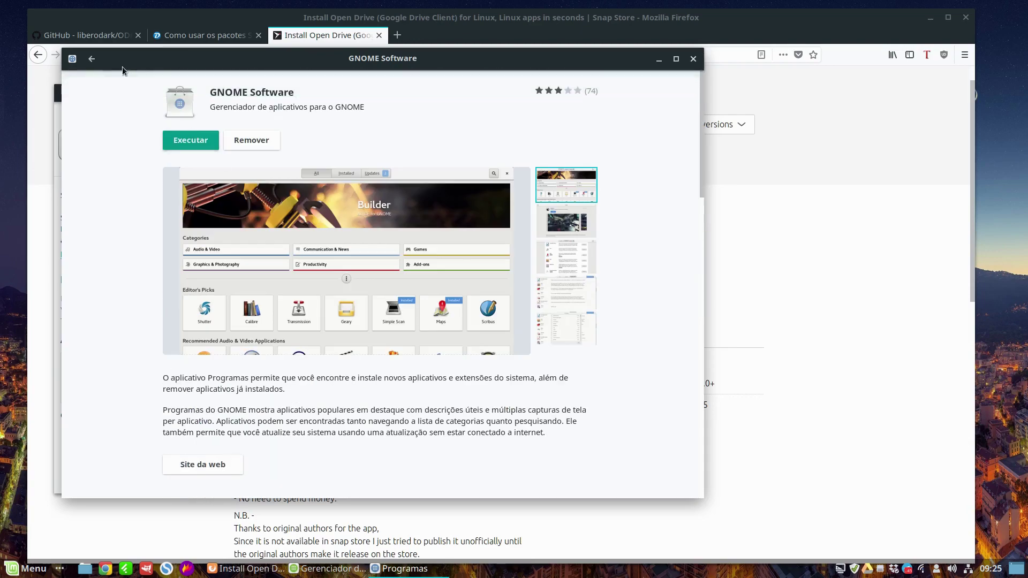
click(92, 58)
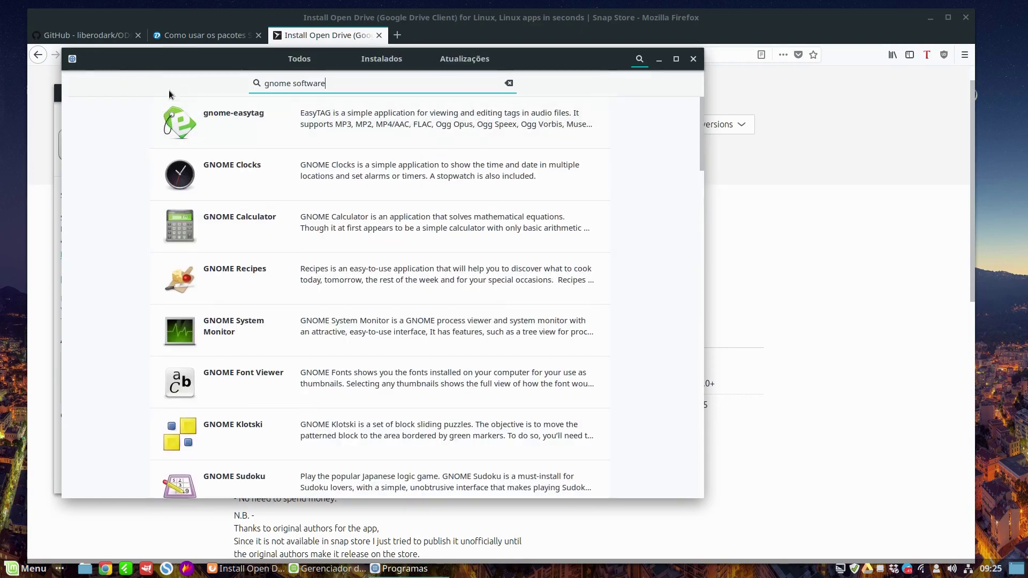
Switch to Firefox and open the Open Drive (Google Drive Client) snap in the desktop store from its install options
click(662, 63)
click(733, 179)
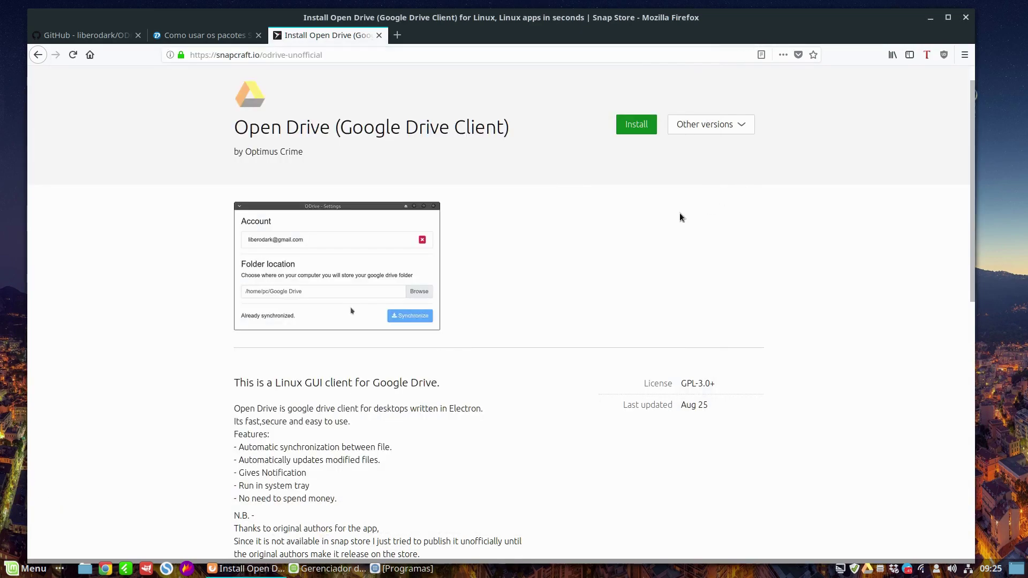
click(633, 131)
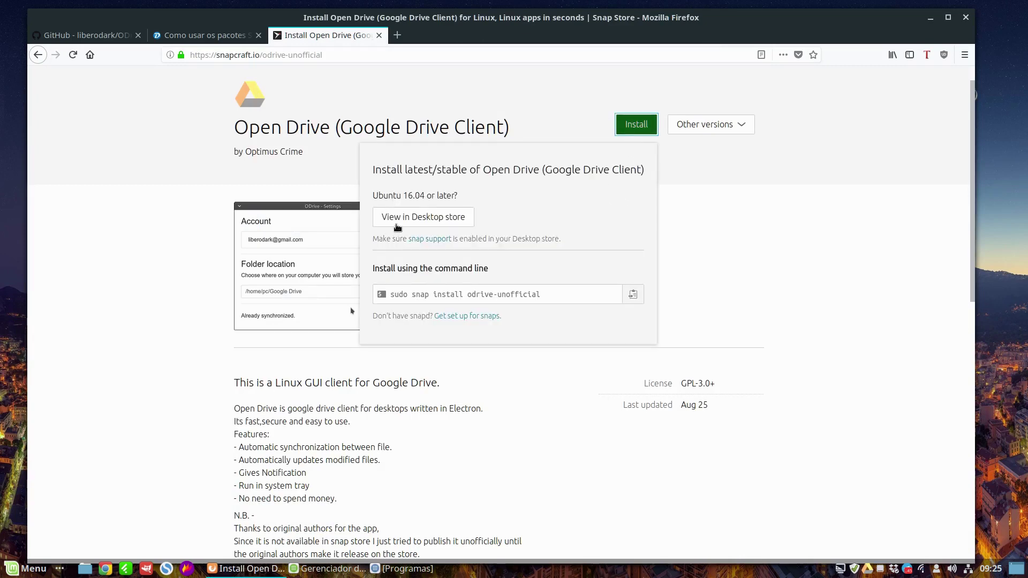
click(423, 222)
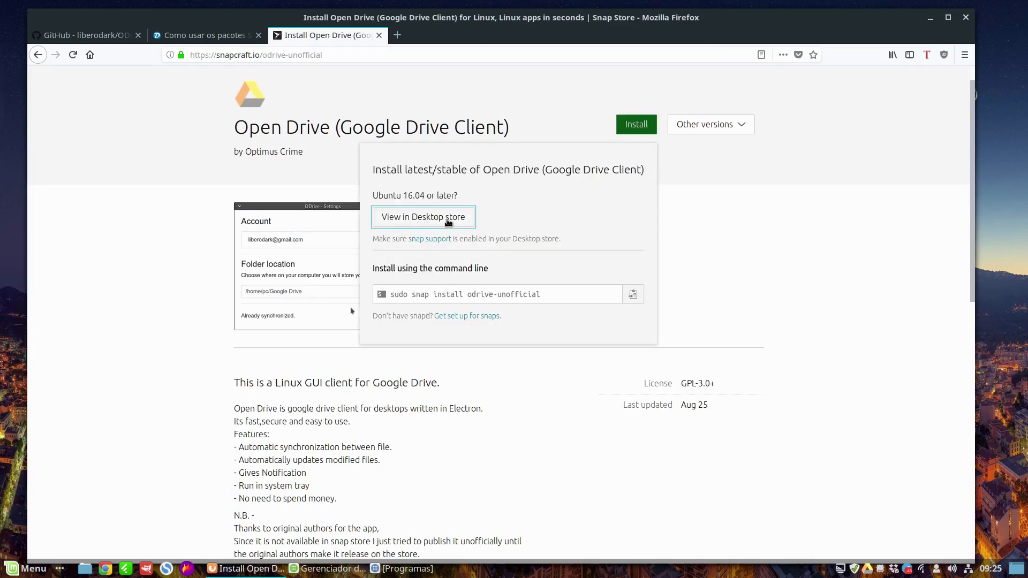
click(592, 386)
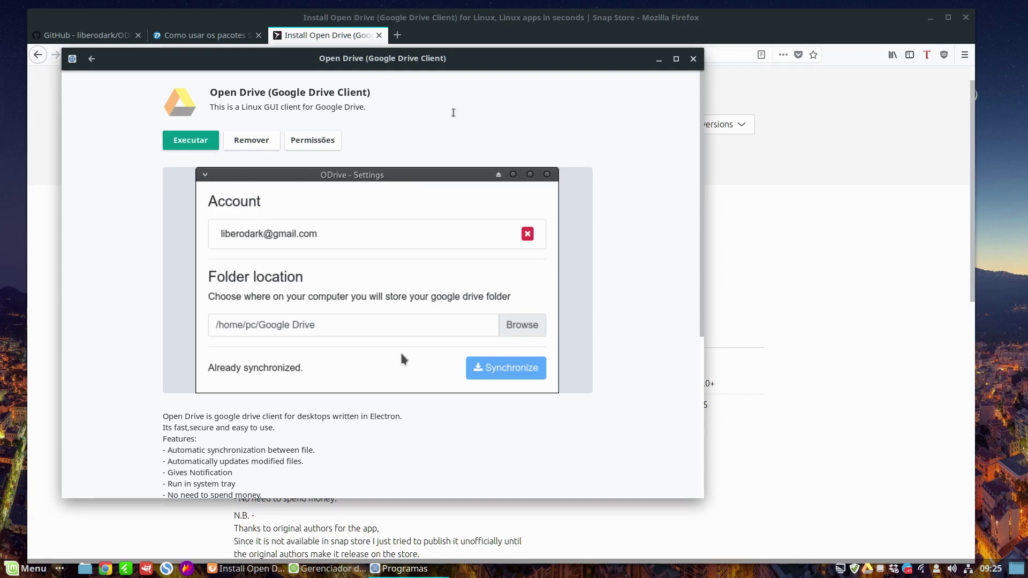
Search the Programas store for "google drive" and open the Open Drive (Google Drive Client) details
mouse_move(461, 58)
mouse_down()
mouse_move(466, 179)
mouse_move(439, 172)
mouse_move(420, 73)
mouse_move(465, 76)
mouse_up()
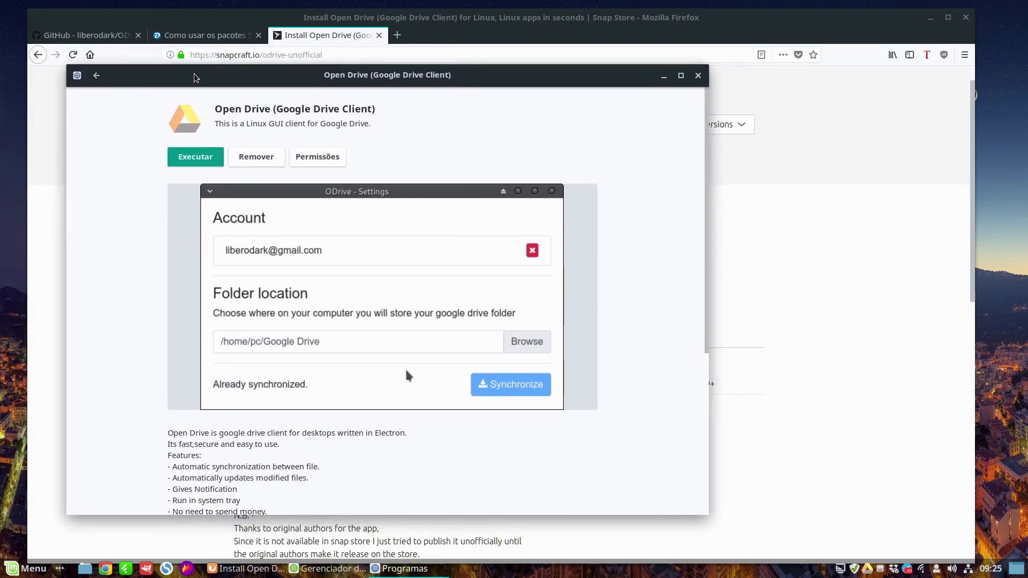
mouse_move(195, 78)
mouse_down()
mouse_move(210, 57)
mouse_move(193, 74)
mouse_up()
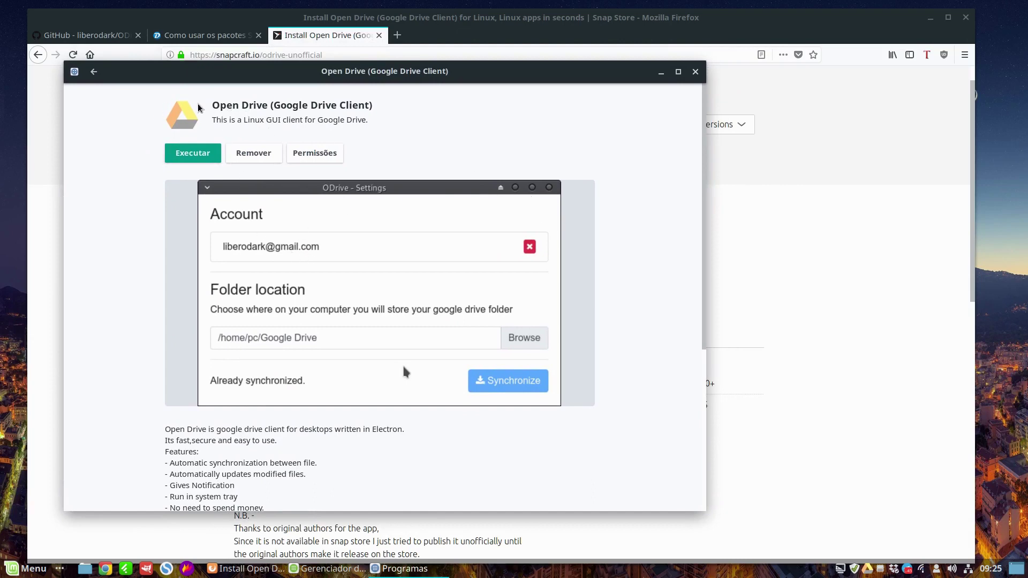
click(94, 71)
triple_click(368, 97)
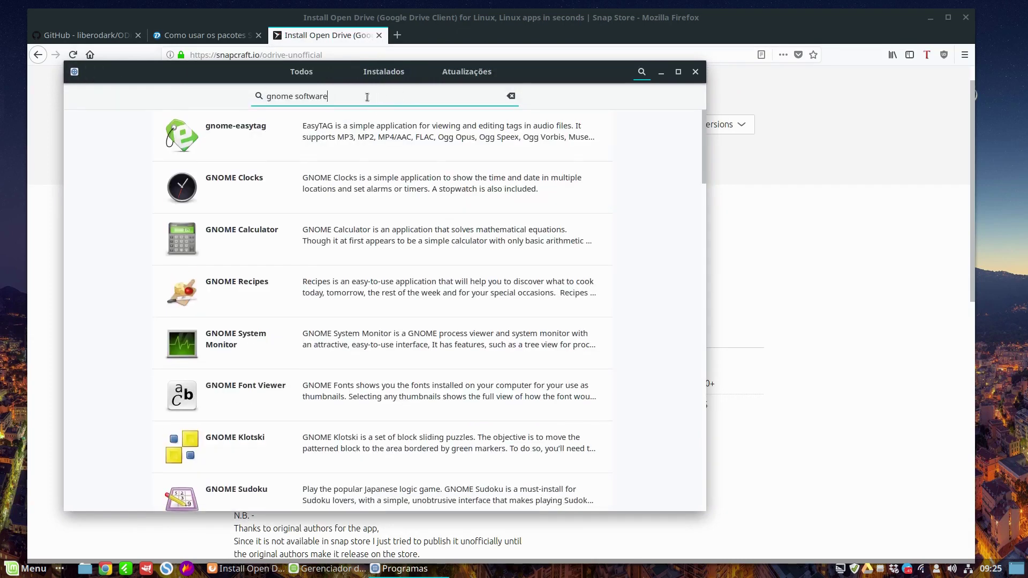
text(google drive)
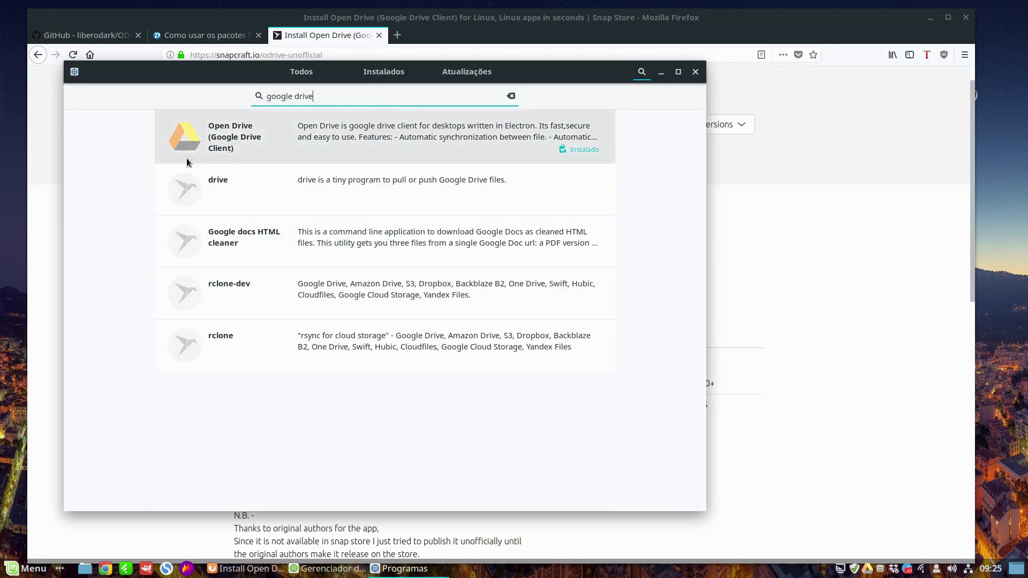
click(404, 133)
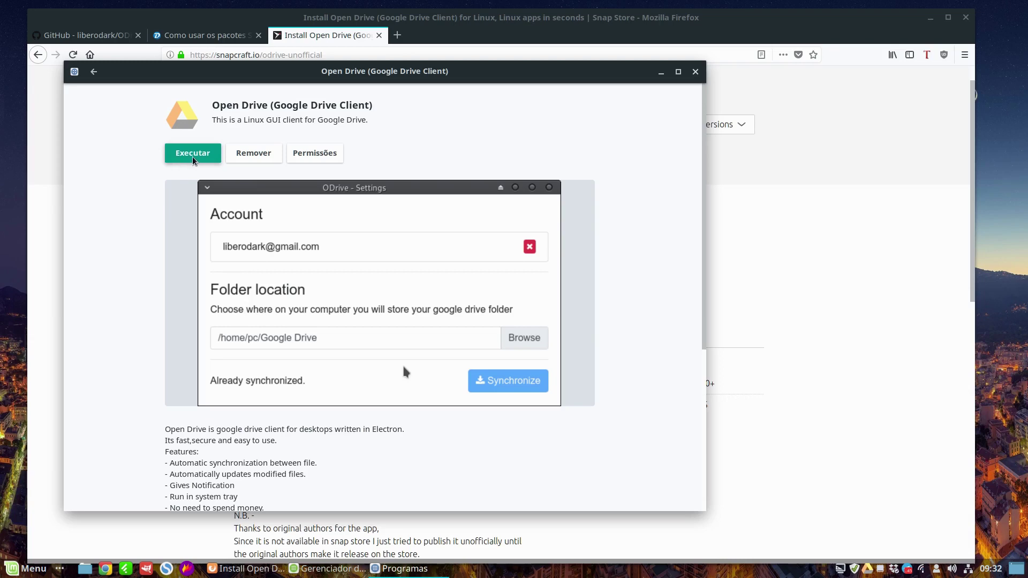
Look up the installed OpenDrive app by searching the system application menu for "open", and dismiss the menu
key(super)
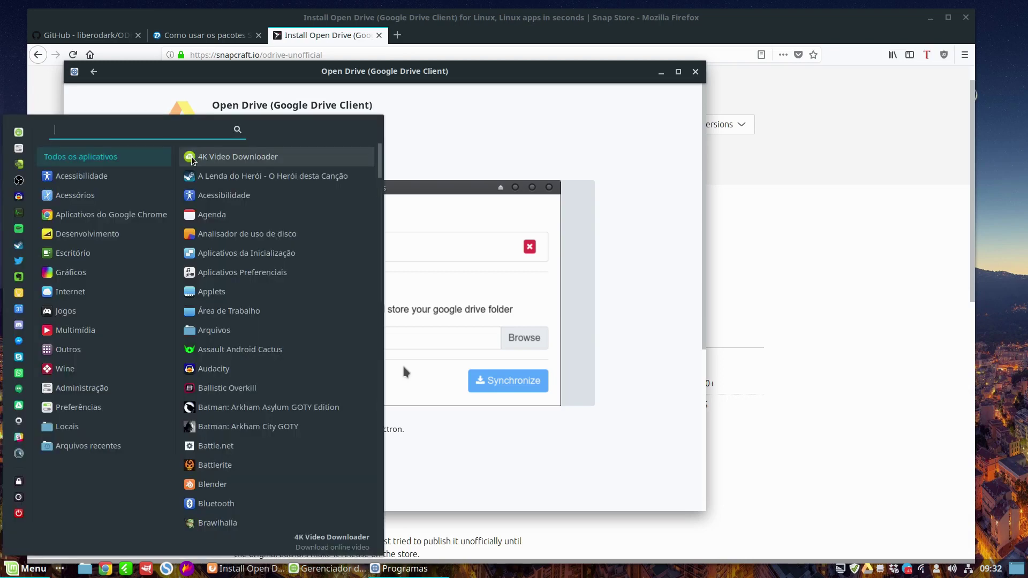
text(open)
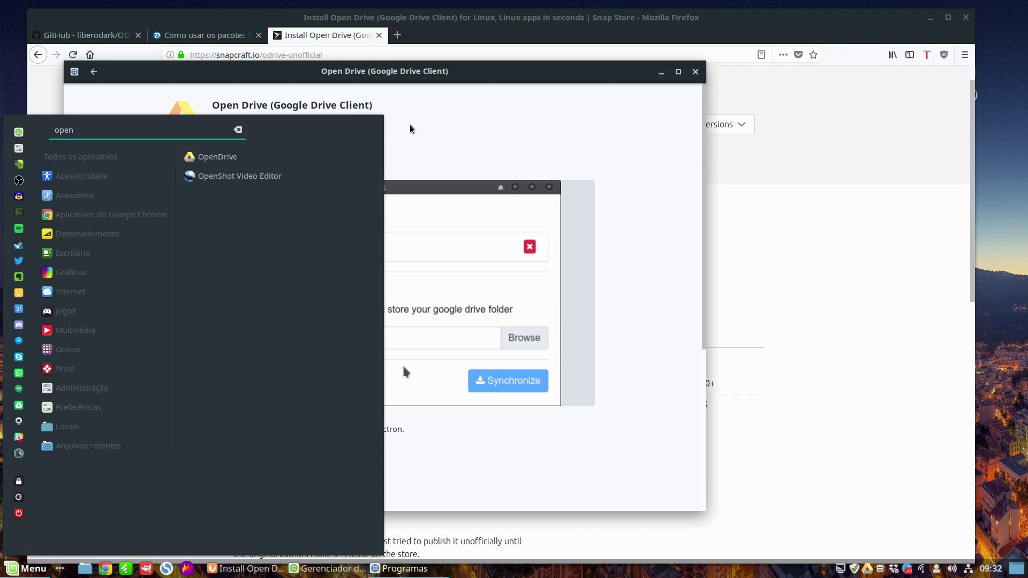
click(474, 69)
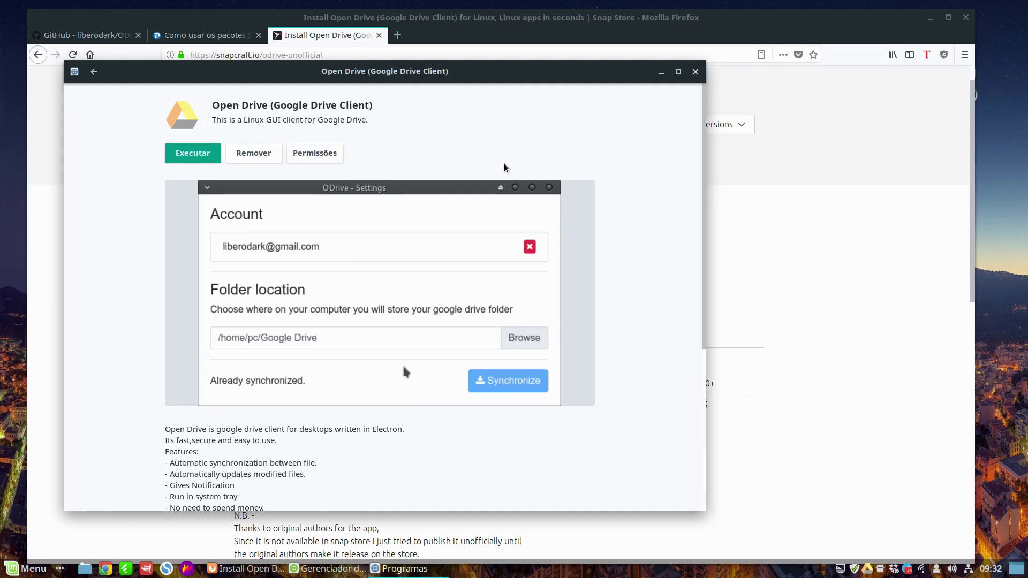
Close the Programas store and dismiss the install options on the Open Drive web page
click(93, 72)
click(696, 71)
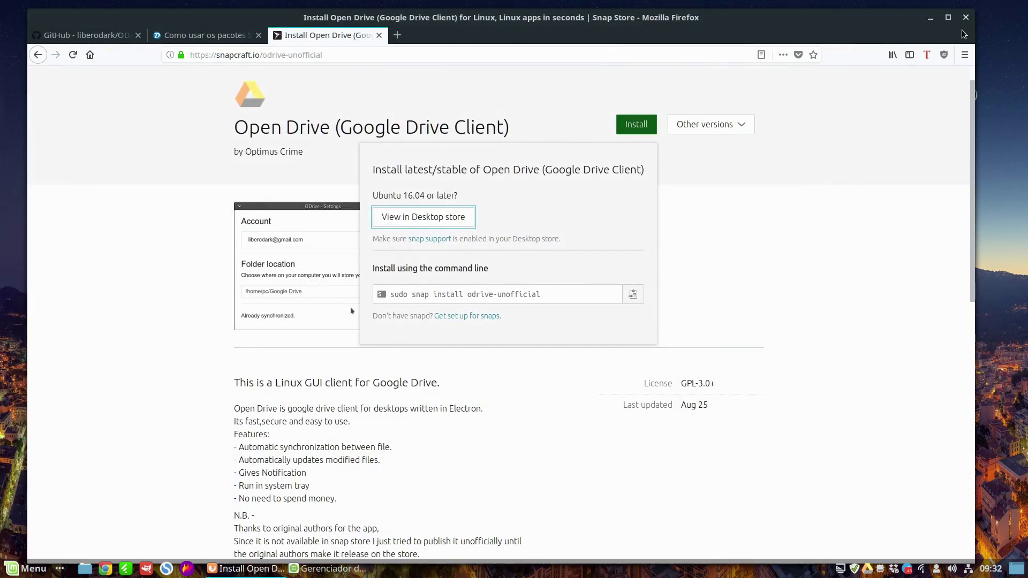
click(482, 372)
Examine the Open Drive feature list on its Snap Store page, highlighting the automatic synchronization and system tray entries
scroll(496, 356, down, 3)
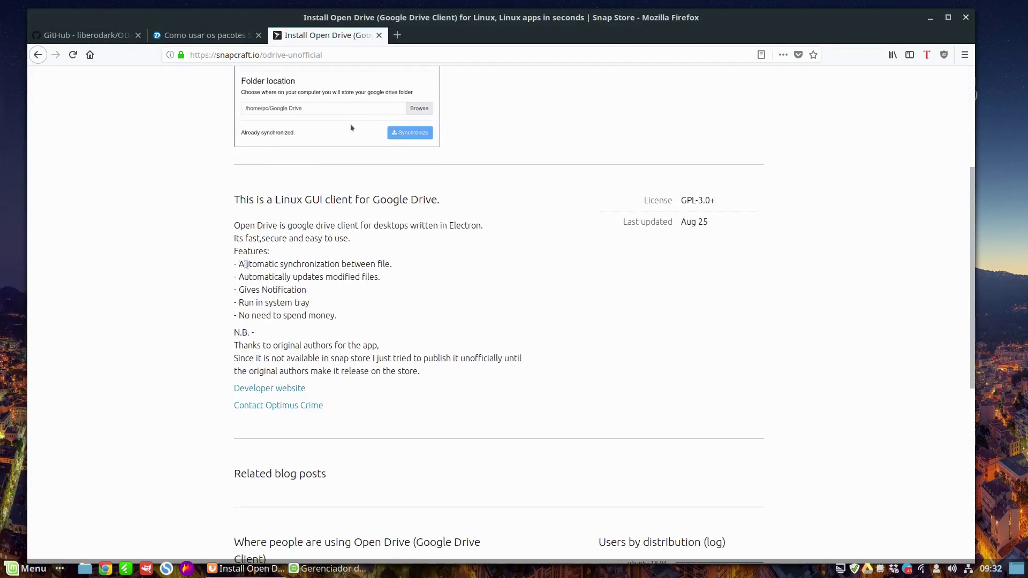
drag(239, 264, 395, 266)
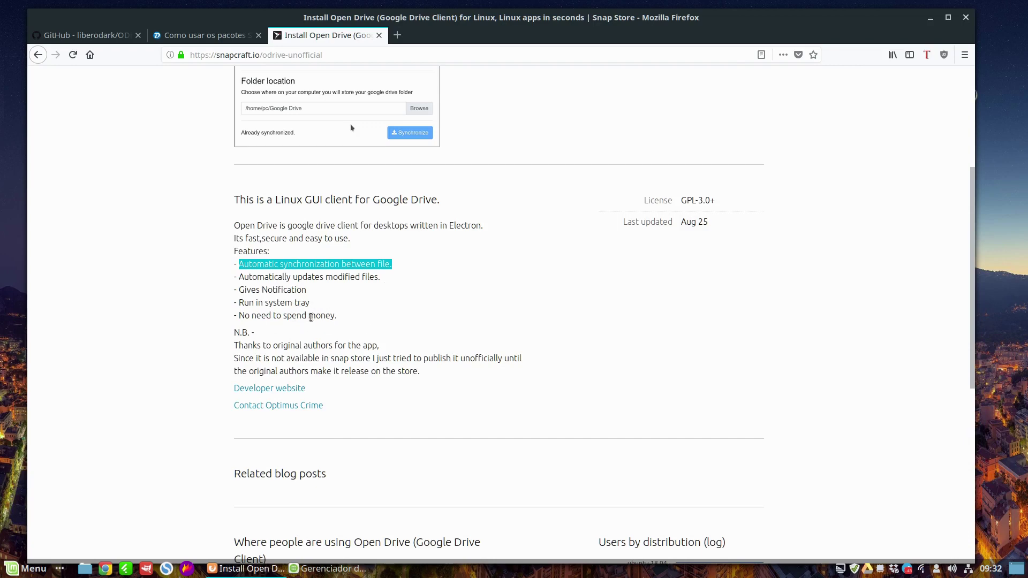
drag(242, 304, 332, 306)
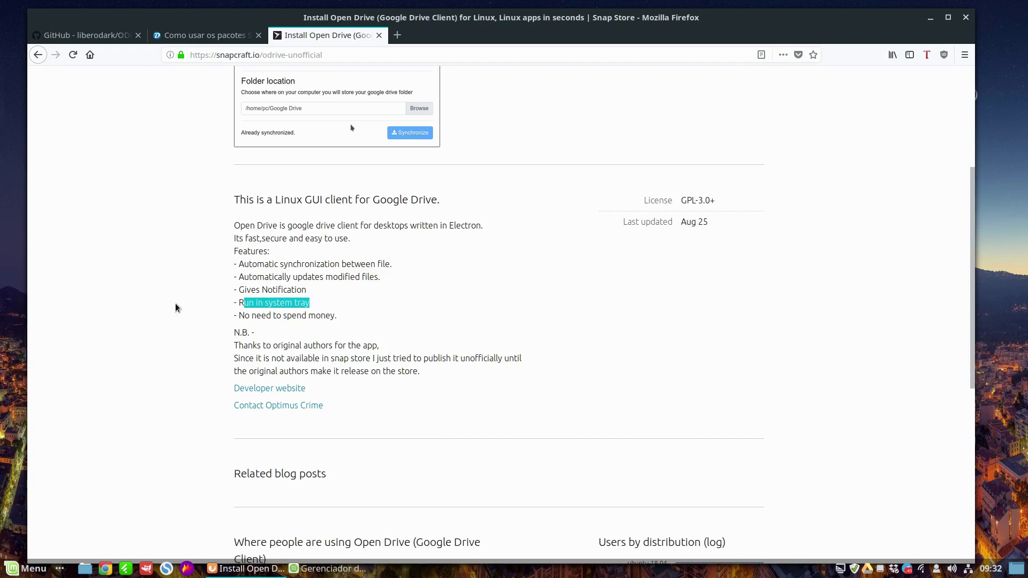
click(317, 312)
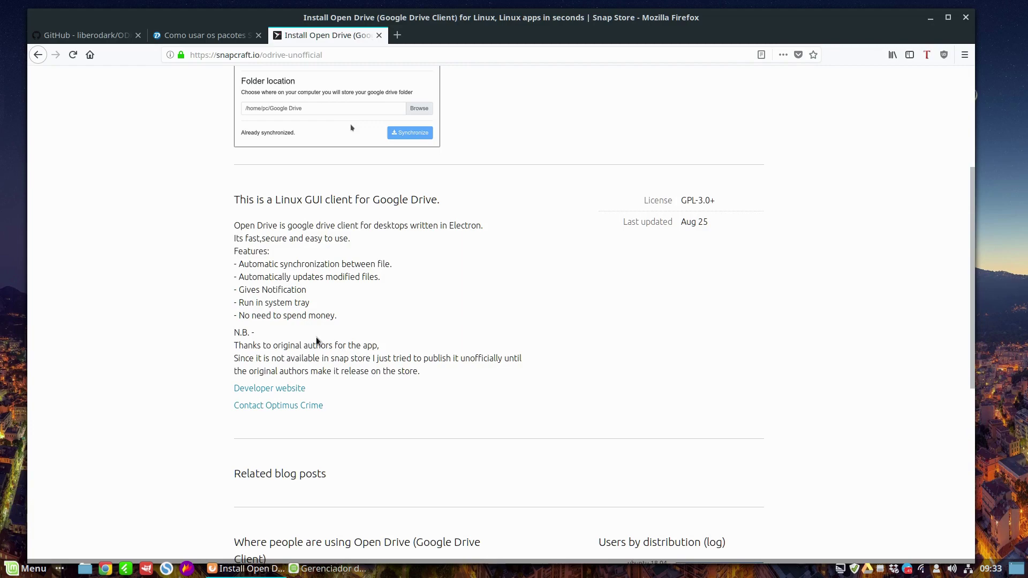
scroll(429, 336, down, 1)
scroll(427, 338, up, 5)
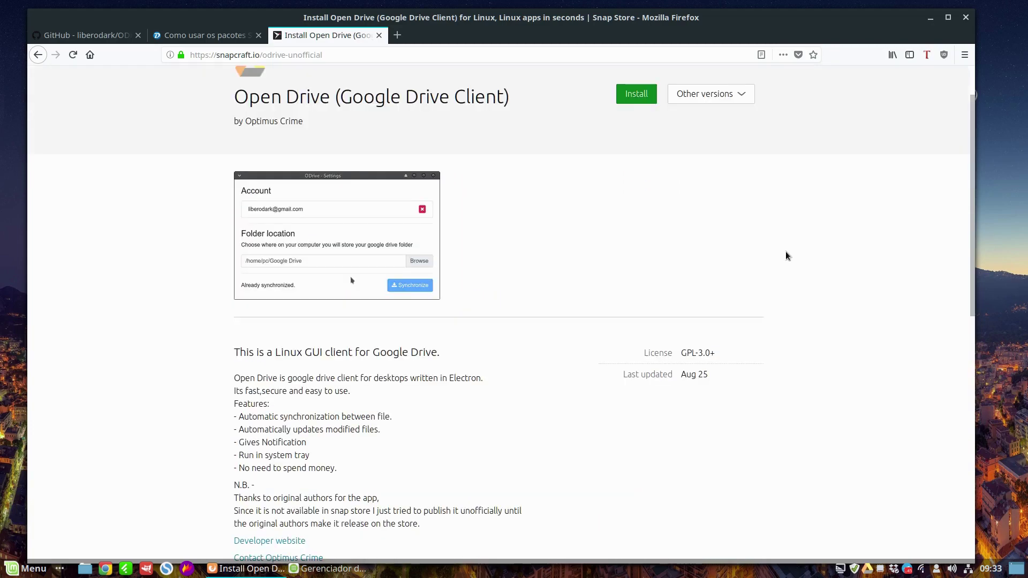
Minimize the browser, close the Gerenciador de Aplicativos window, and open ODrive's preferences in a repositioned, enlarged window
click(931, 18)
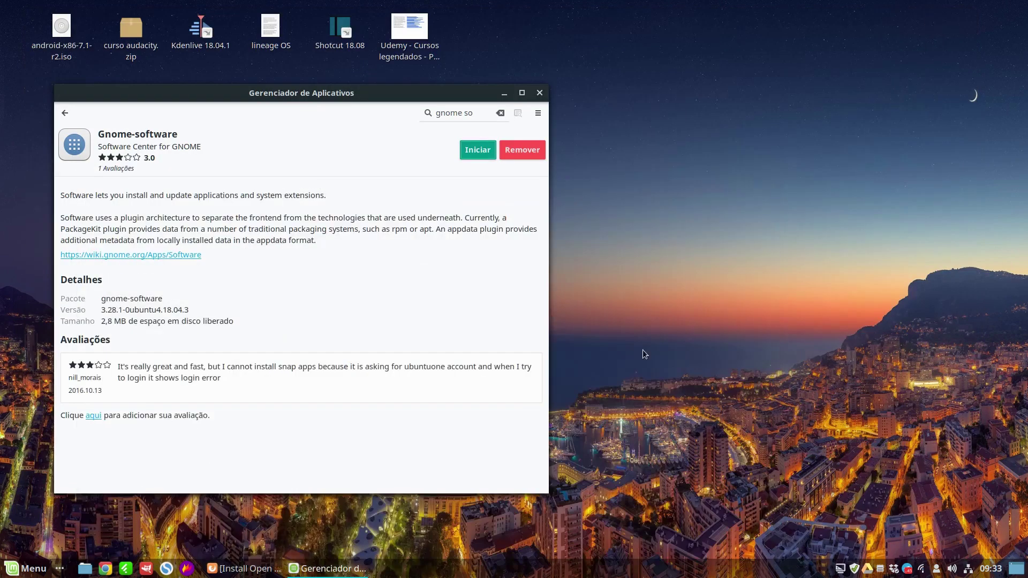
click(540, 93)
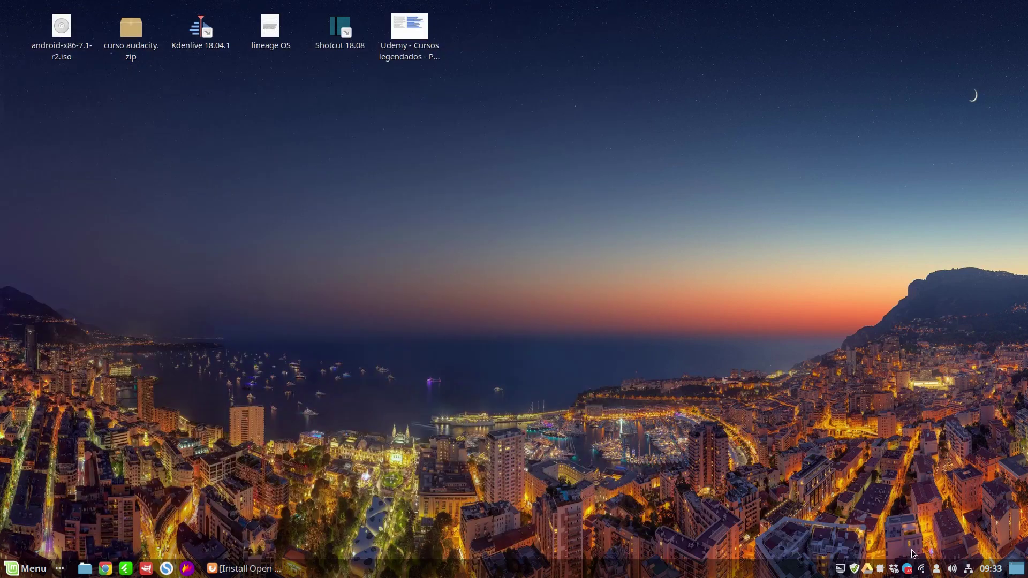
click(869, 567)
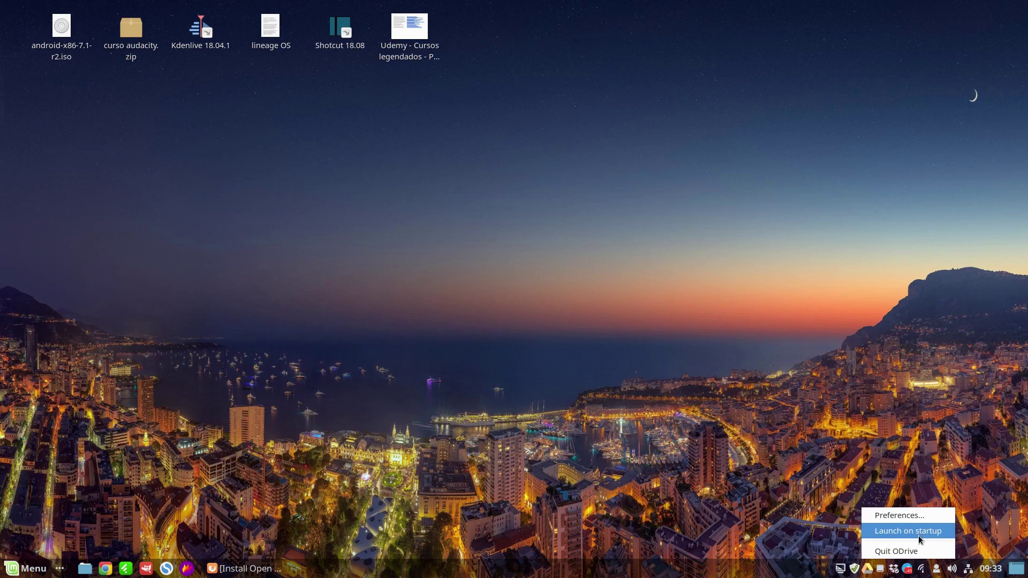
click(896, 519)
drag(578, 228, 490, 134)
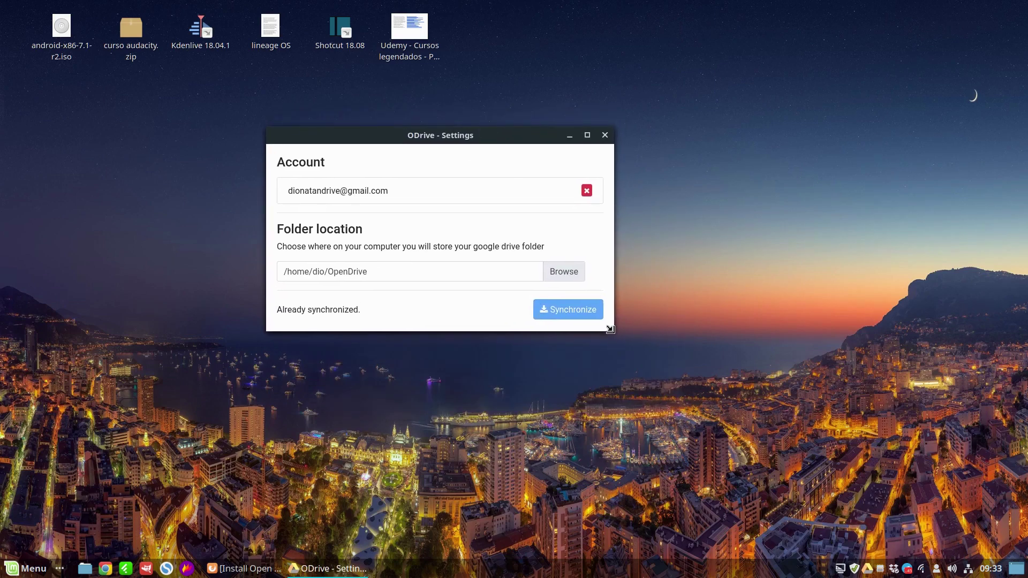
drag(611, 329, 641, 453)
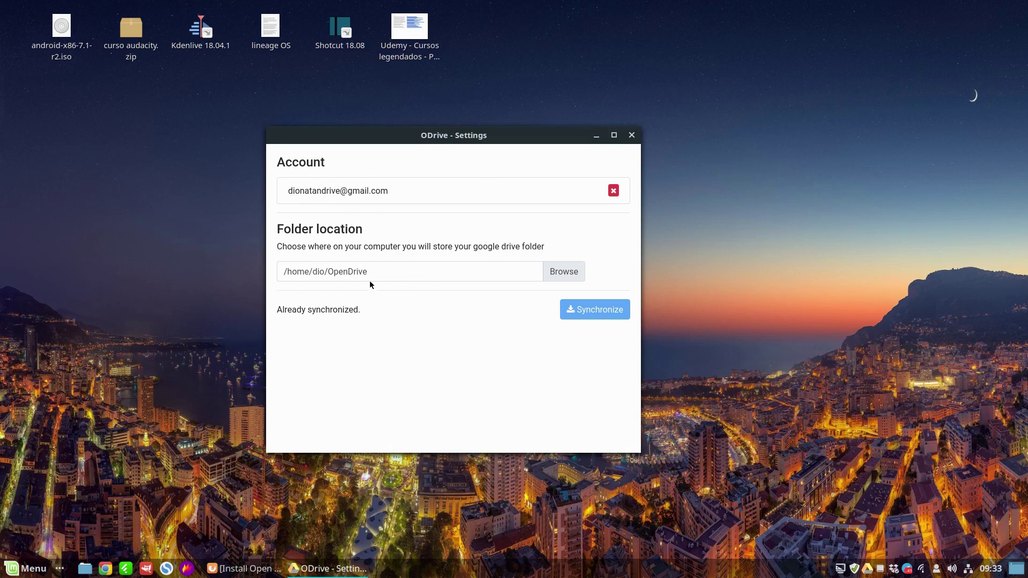
Disconnect the linked Google account in the ODrive settings, and enlarge and reposition the window
click(614, 191)
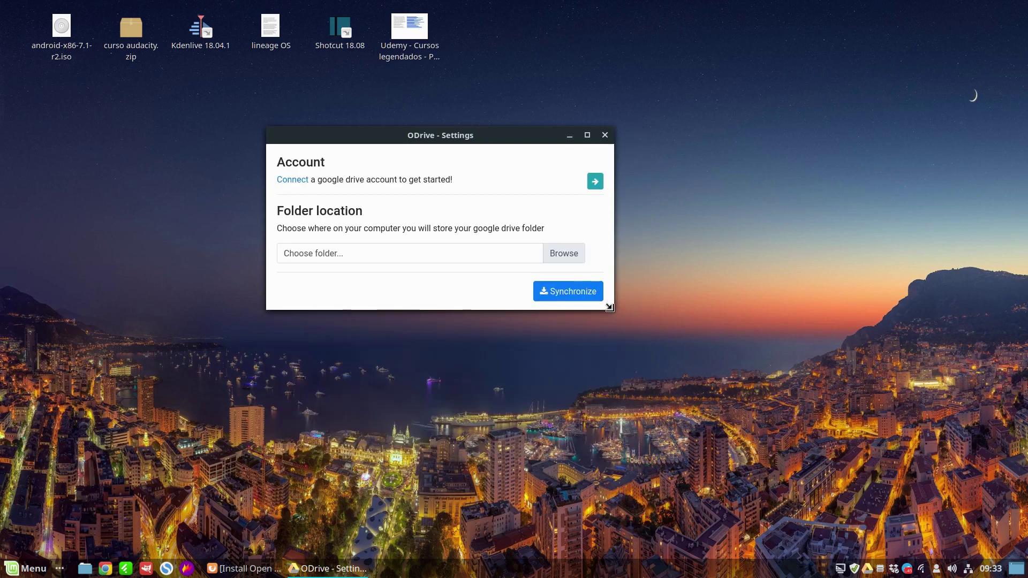
drag(616, 325, 668, 468)
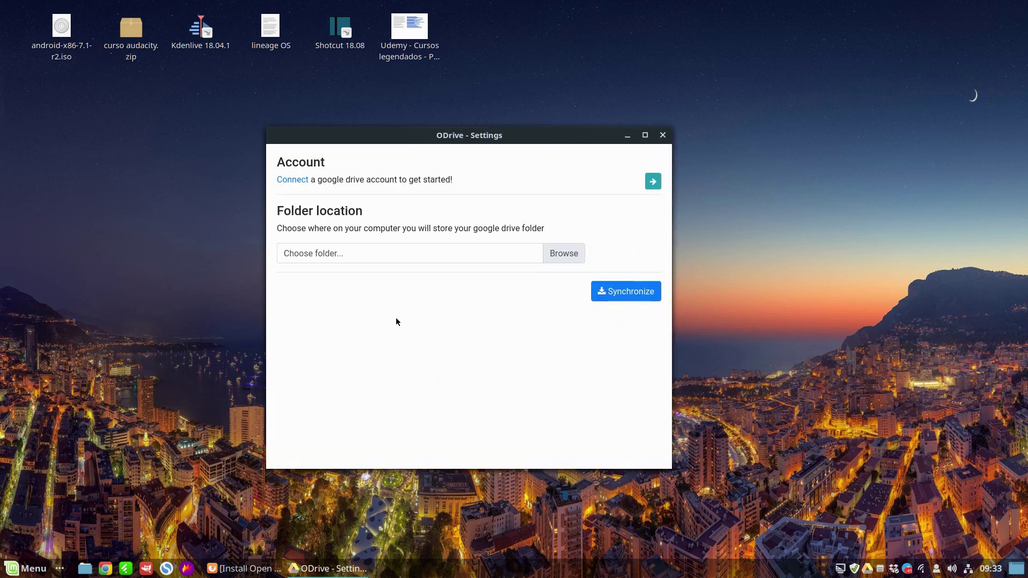
drag(520, 135, 501, 108)
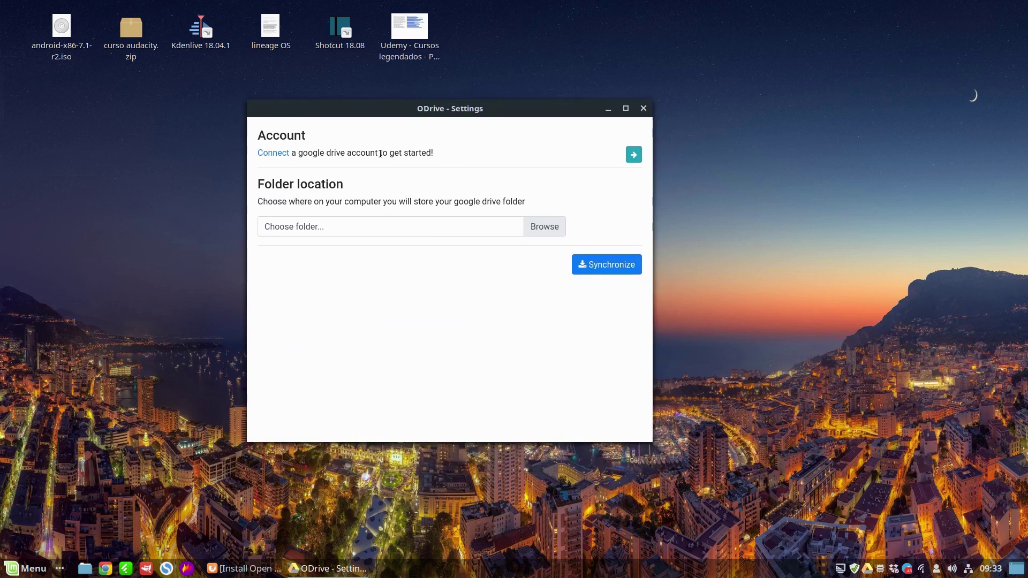
Connect the listed Google account to ODrive and allow OpenDrive to view and manage its Google Drive files
click(284, 156)
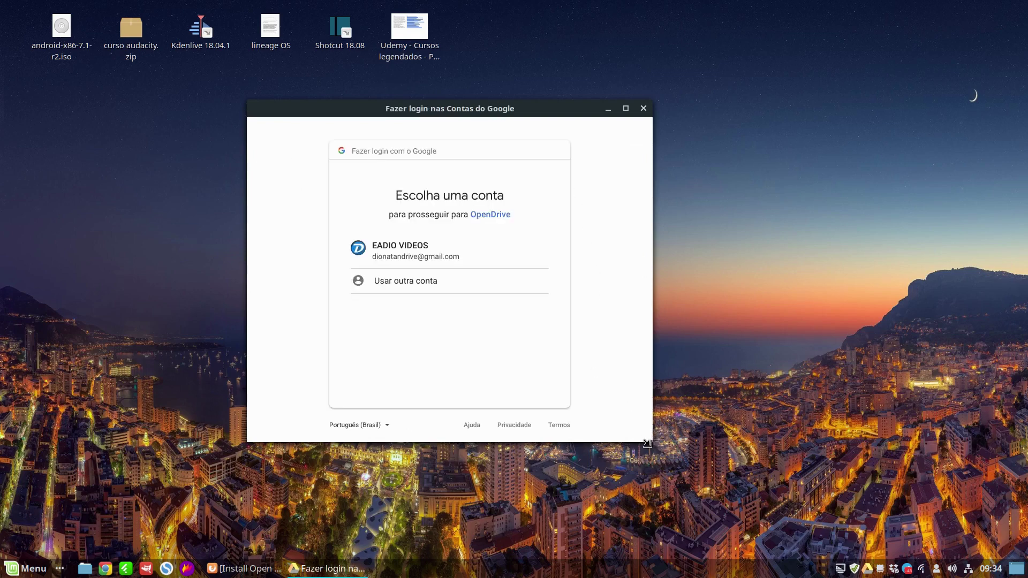
drag(655, 443, 673, 483)
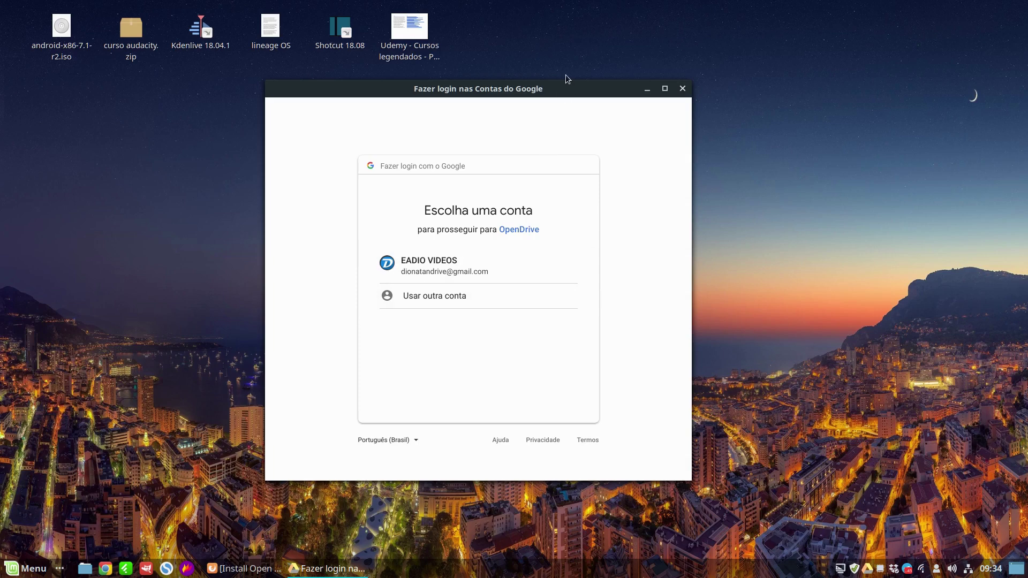
click(441, 273)
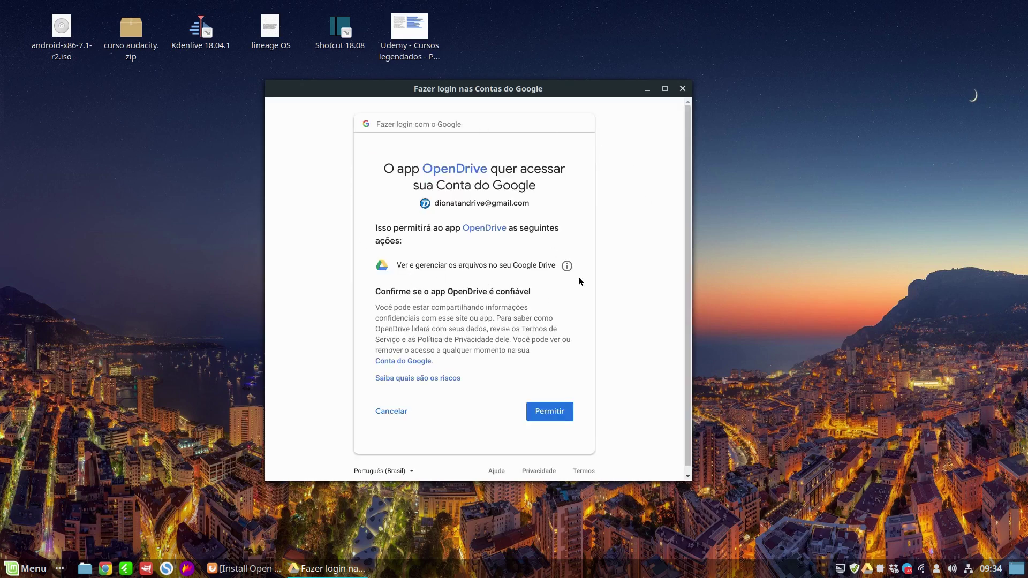
click(562, 414)
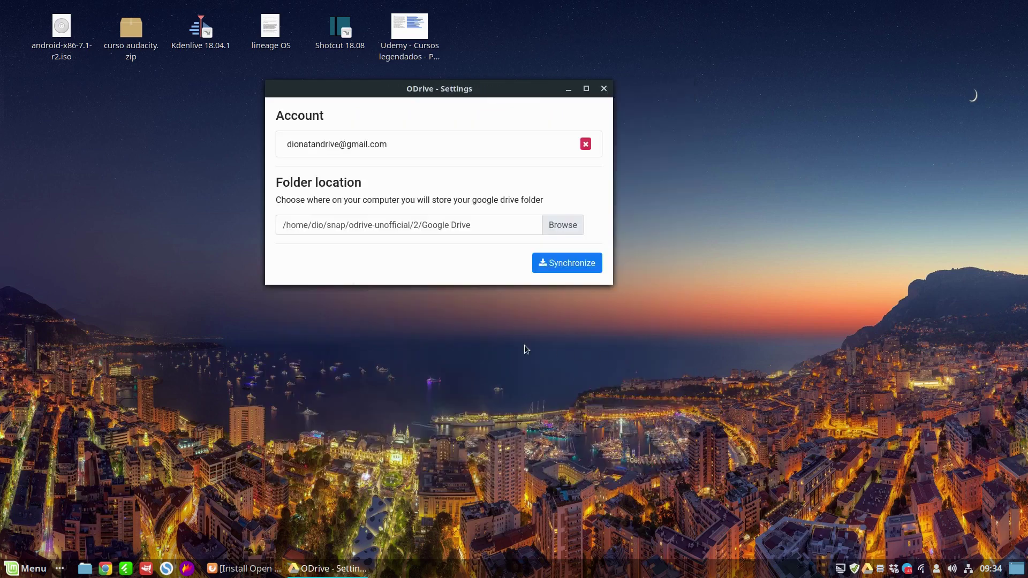
Enlarge the settings window, open the chooser for the Google Drive folder location, and go up to the home directory
drag(613, 285, 674, 450)
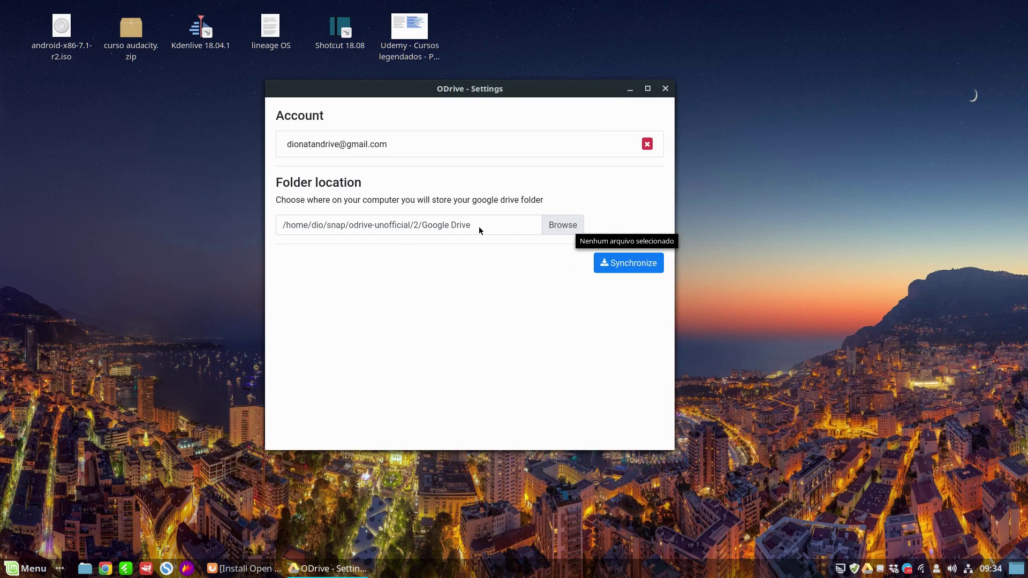
click(400, 225)
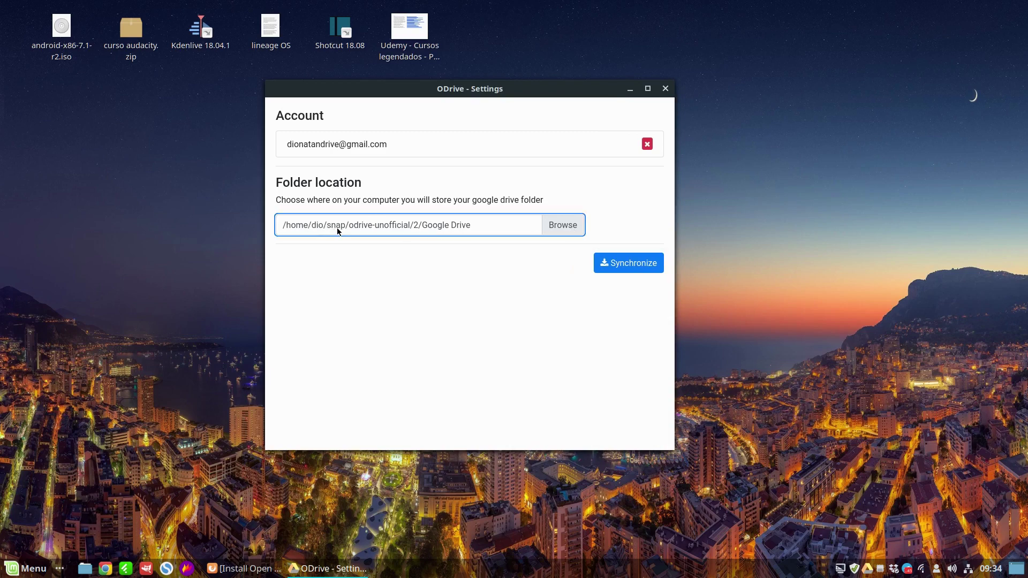
click(555, 232)
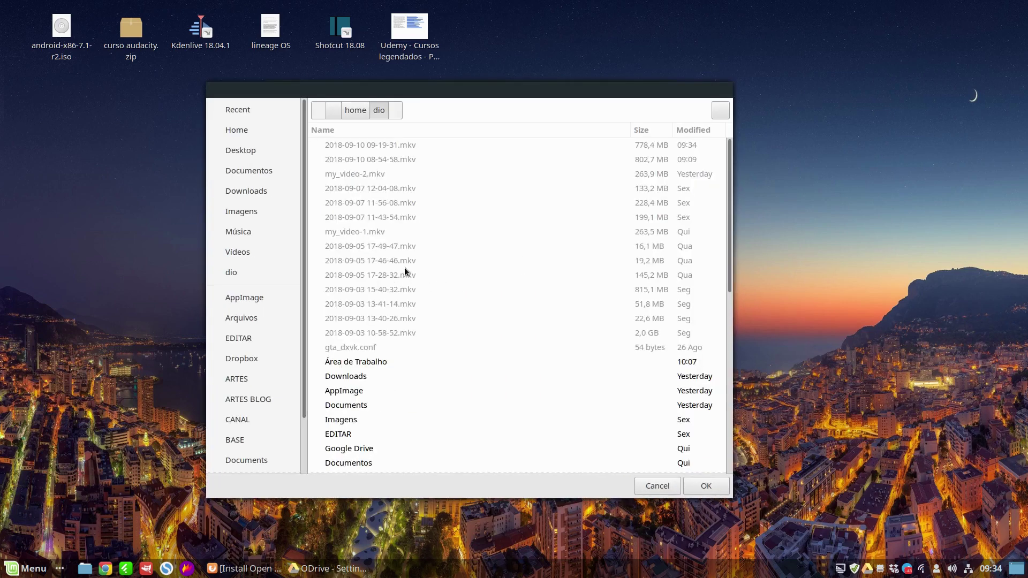
click(352, 111)
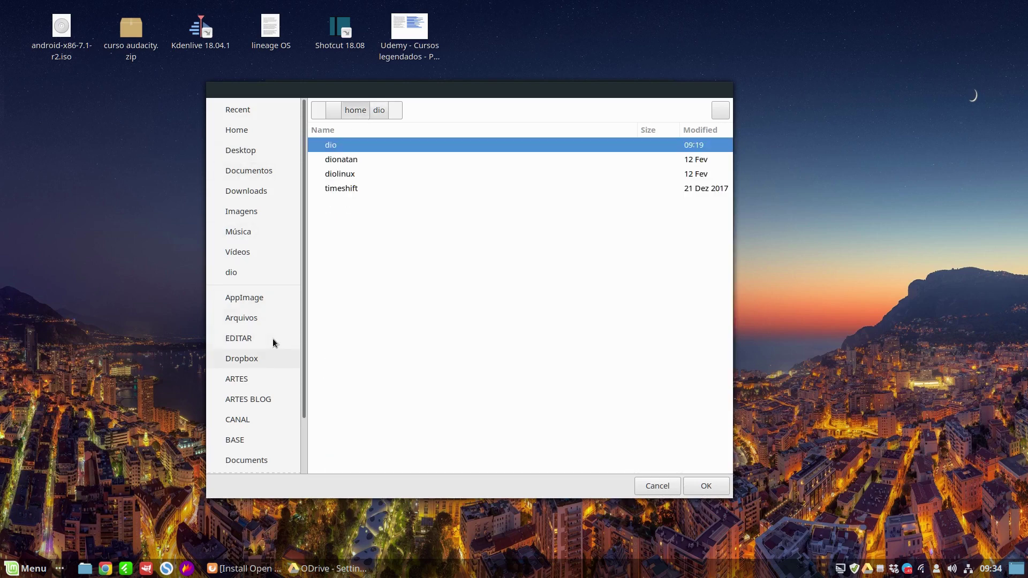
drag(306, 230, 307, 342)
scroll(263, 252, up, 3)
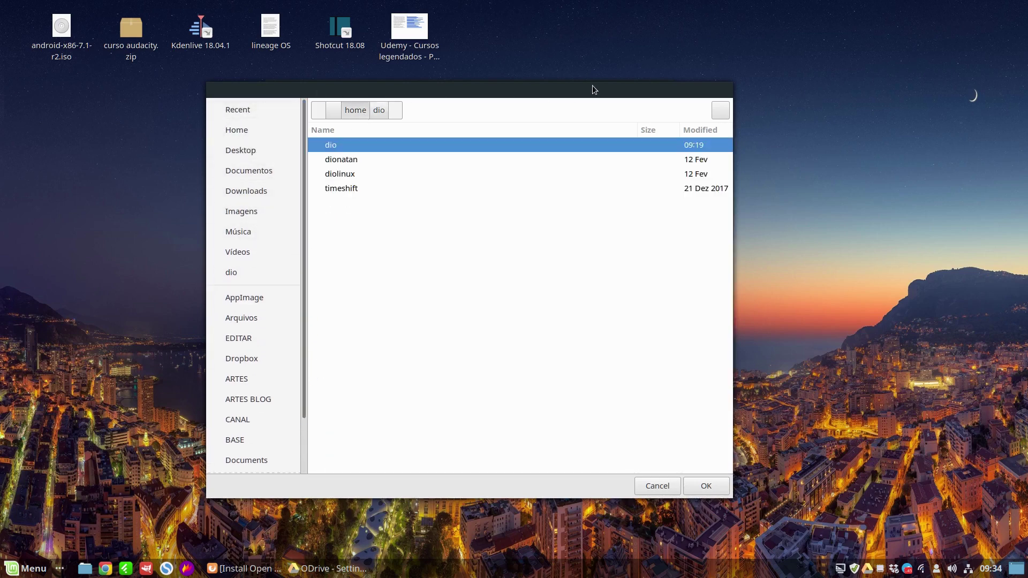
mouse_move(592, 85)
mouse_down()
mouse_move(588, 108)
mouse_move(588, 79)
mouse_up()
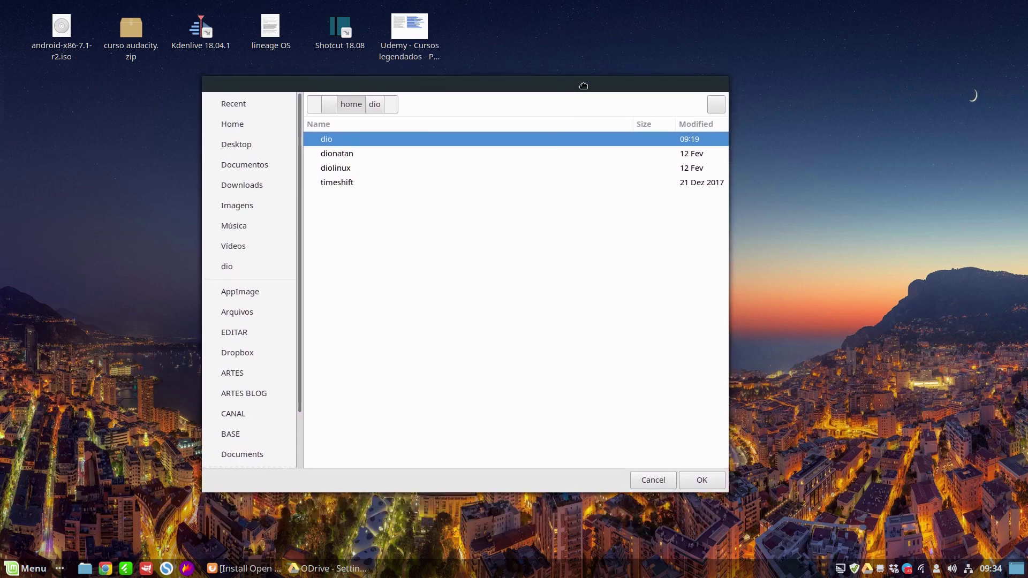
Set the existing OpenDrive folder in the personal folder as the Google Drive location and start the synchronization
double_click(320, 142)
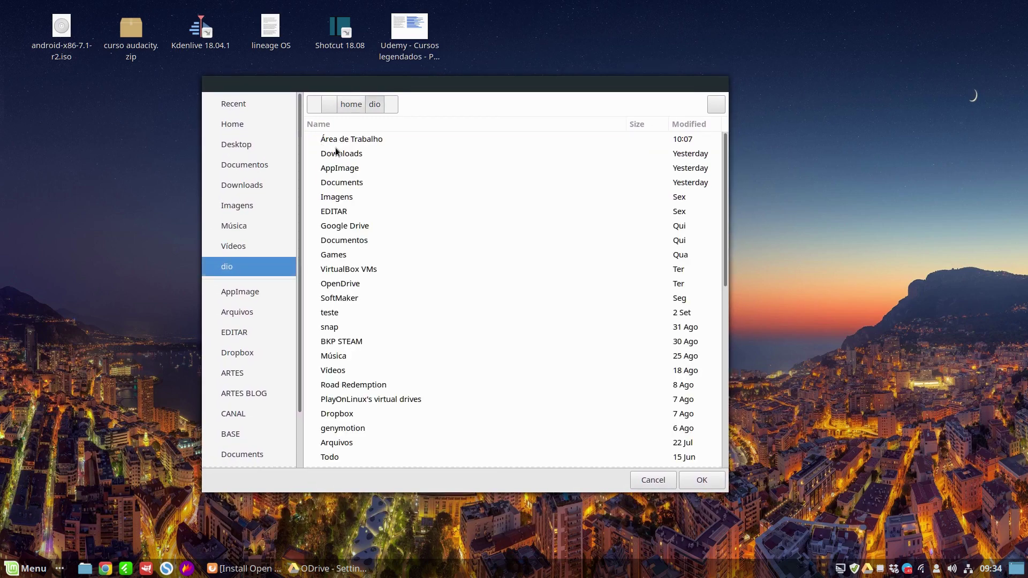
click(356, 283)
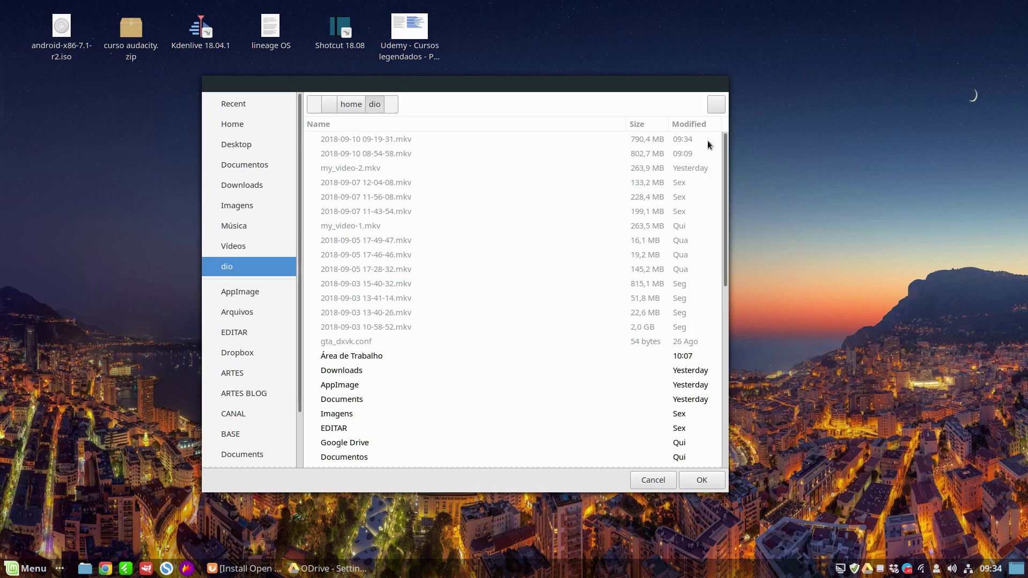
click(717, 105)
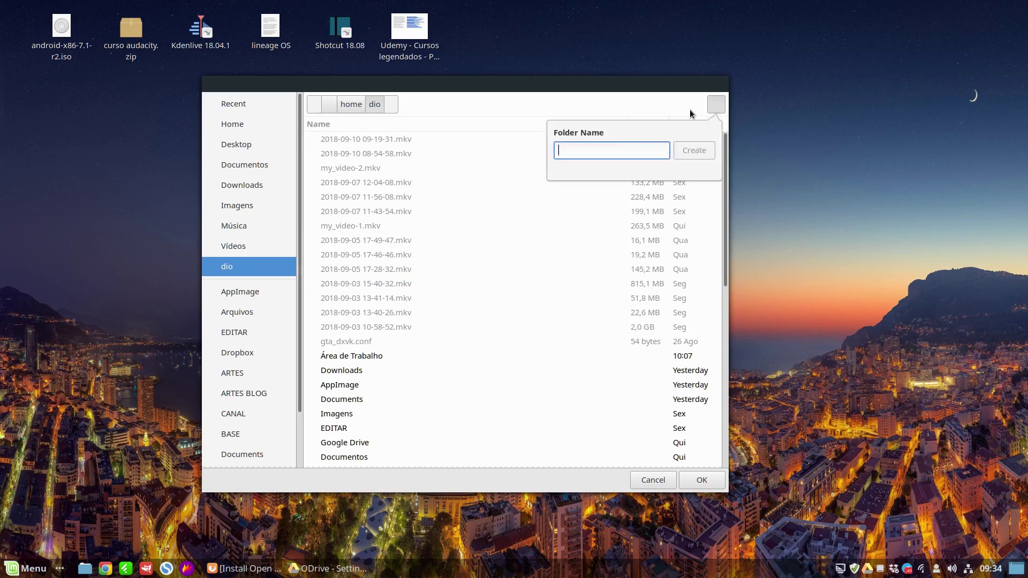
click(725, 100)
scroll(441, 239, down, 5)
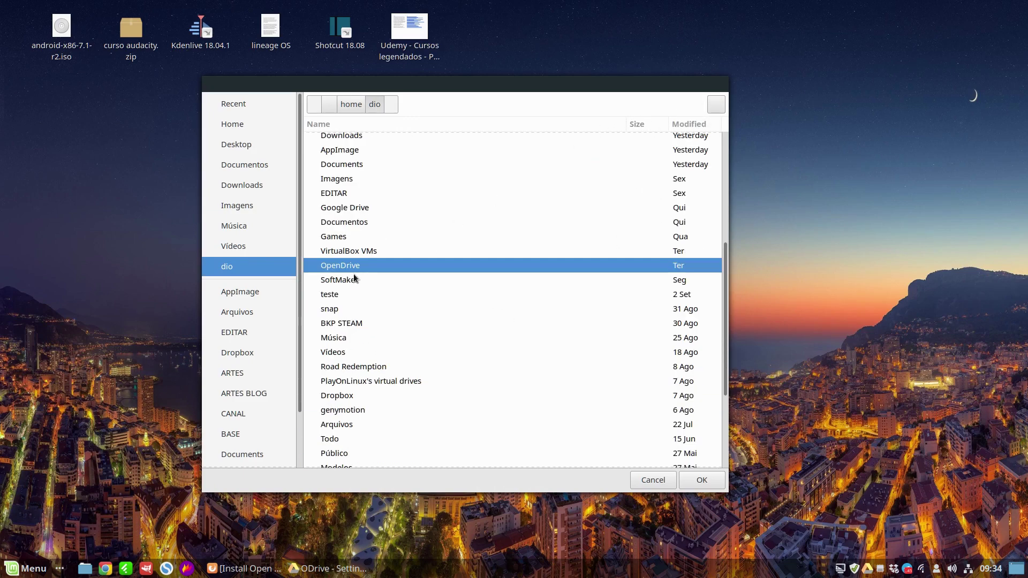
double_click(384, 265)
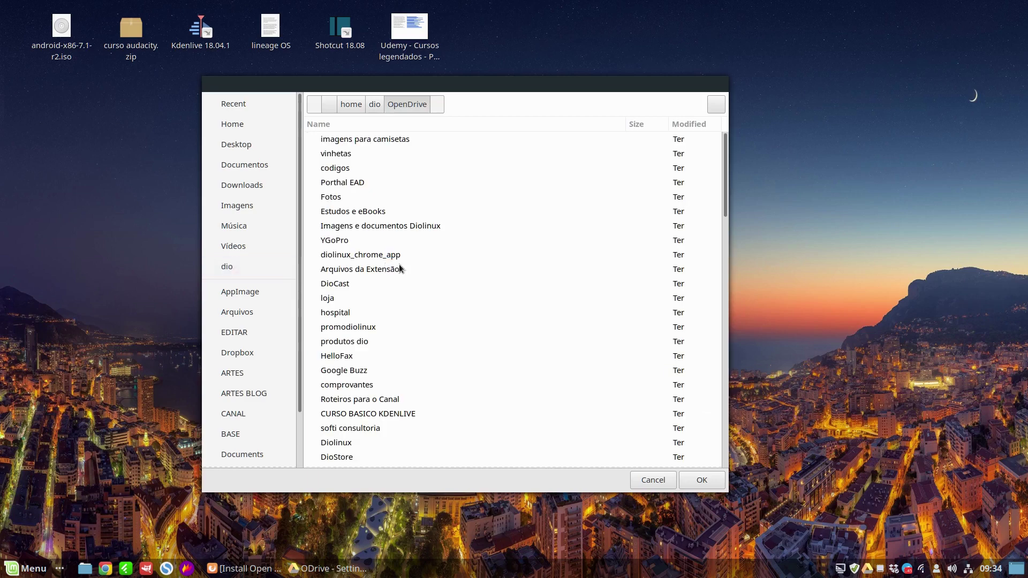
click(709, 484)
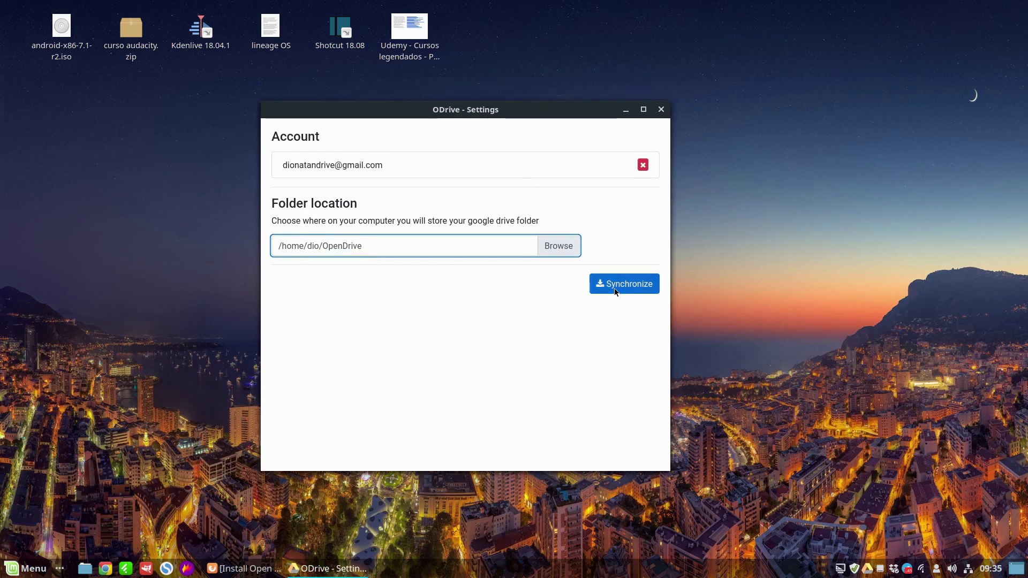
click(616, 287)
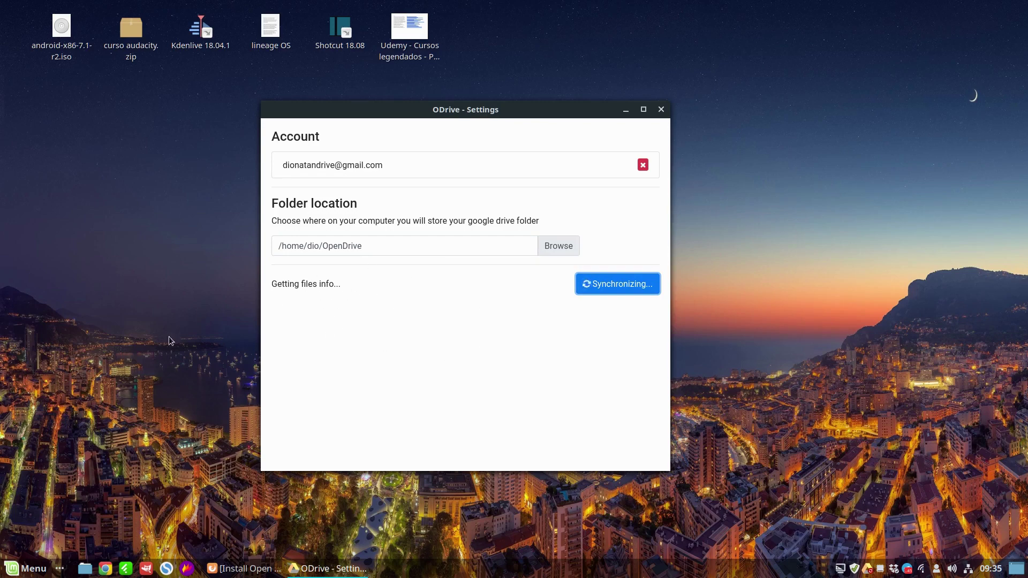
Look through the contents of the OpenDrive folder in the file manager with smaller icons, and minimize the window
click(85, 569)
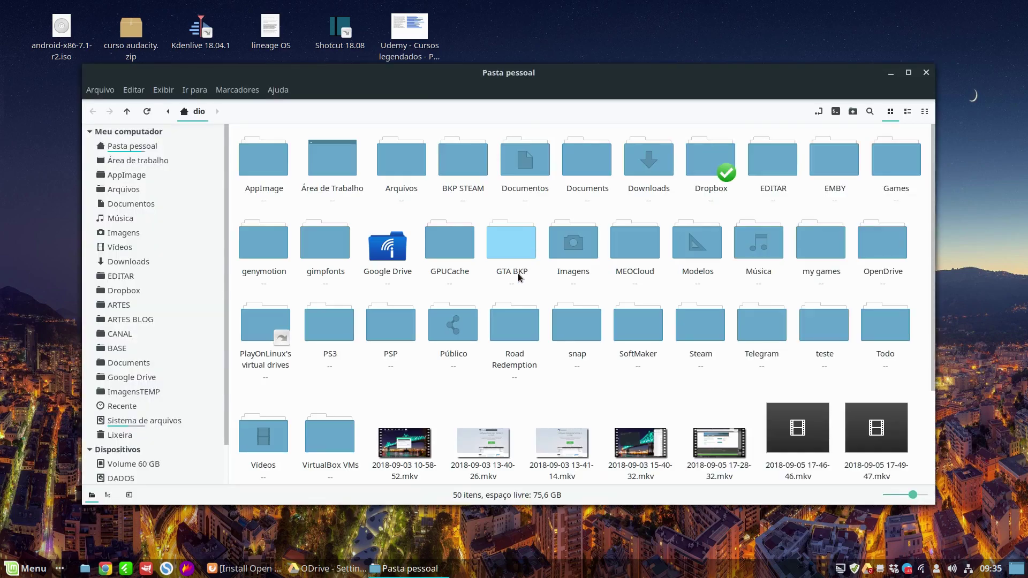
key(ctrl+minus)
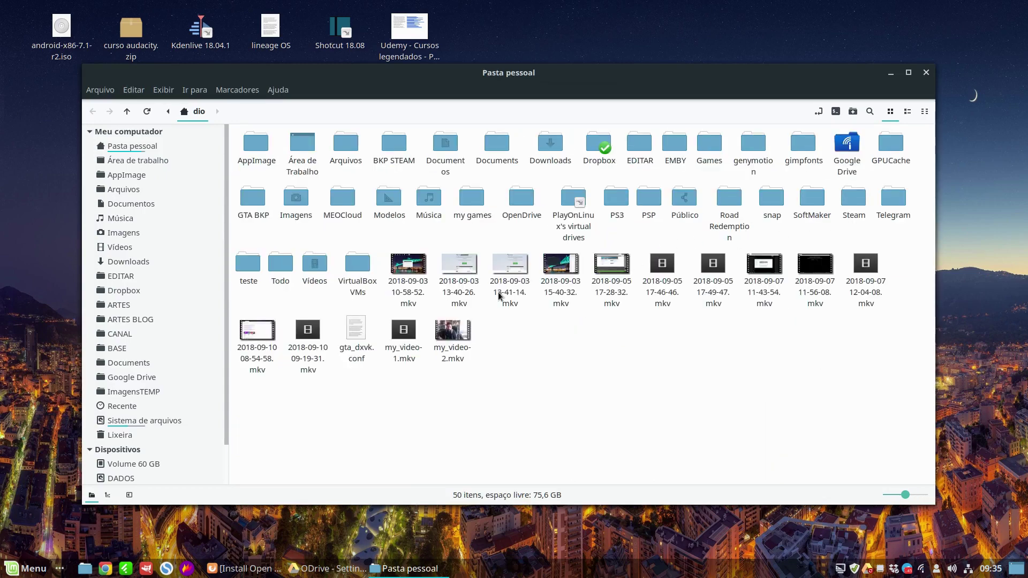
double_click(522, 201)
scroll(583, 249, down, 8)
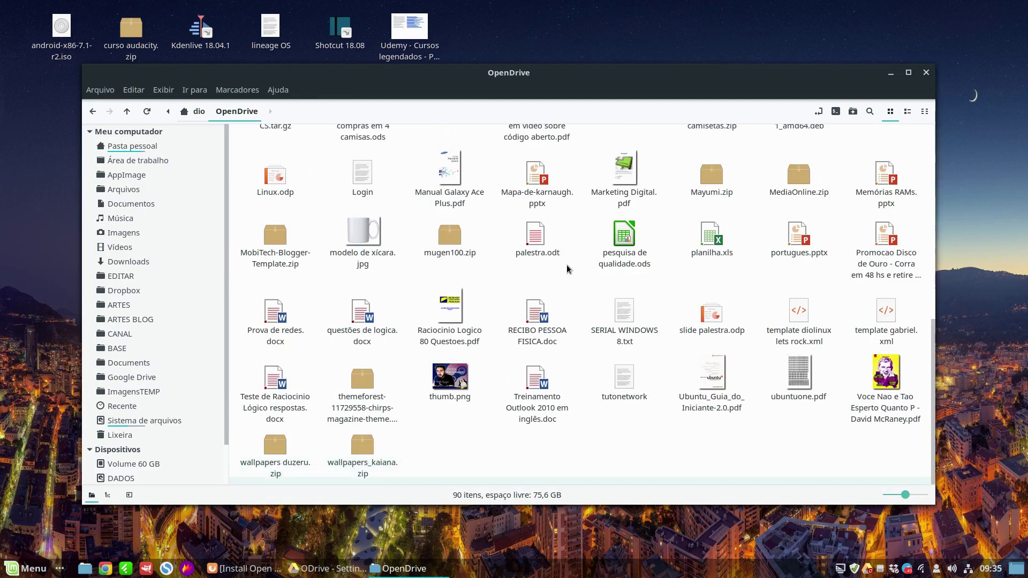
scroll(567, 265, up, 10)
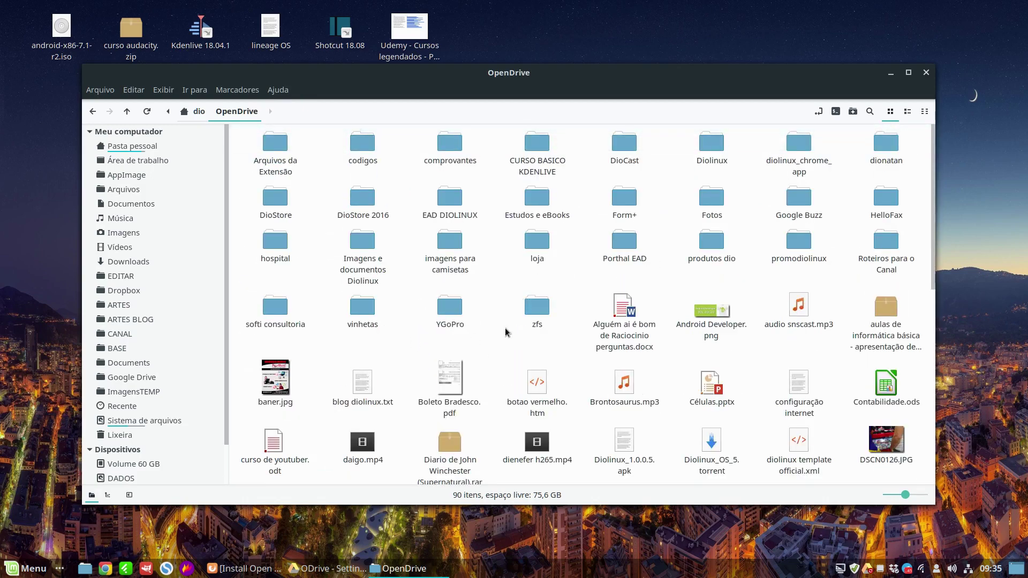
click(891, 73)
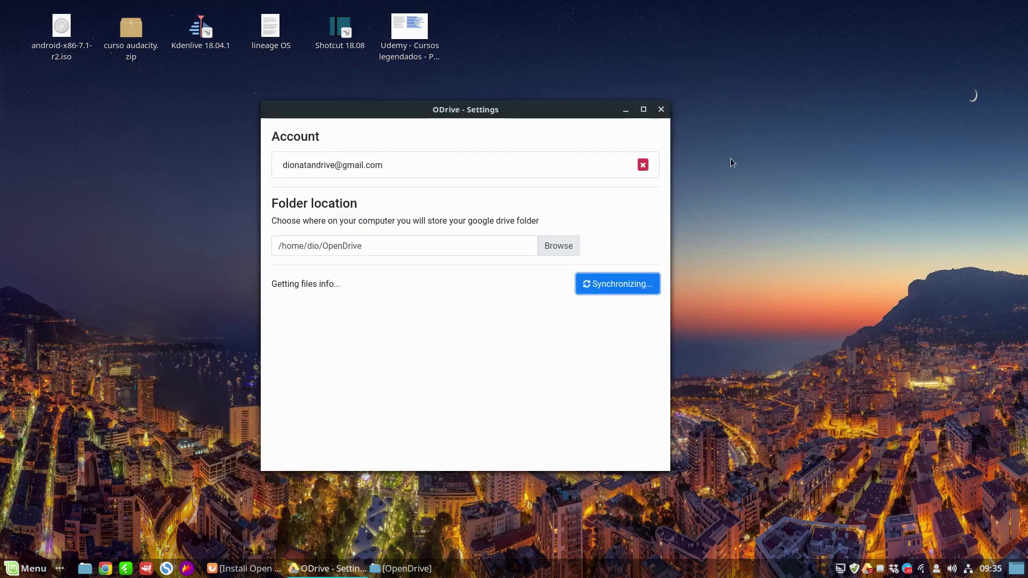
Check the options in ODrive's system tray menu, and close the settings window
click(869, 571)
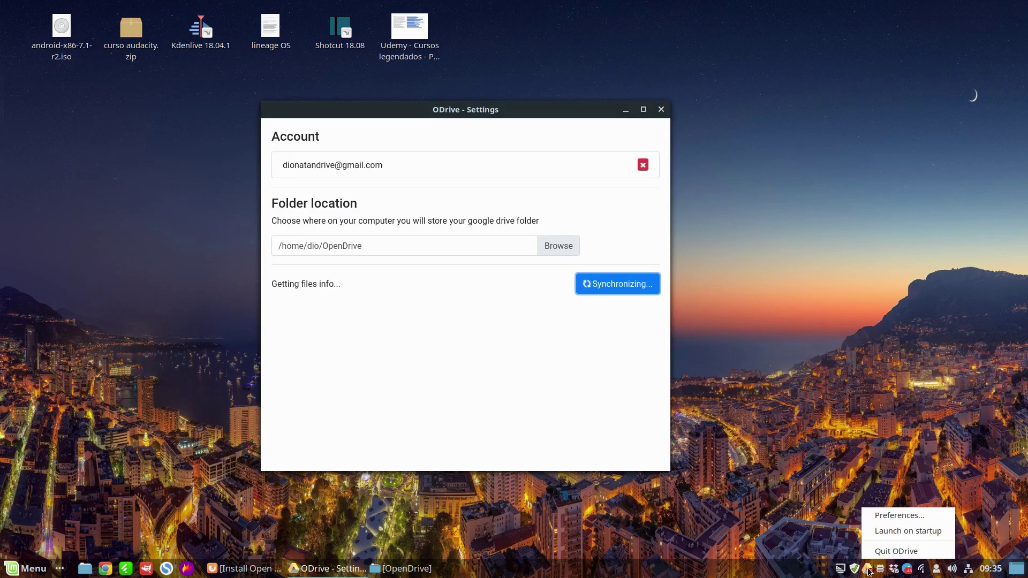
click(588, 258)
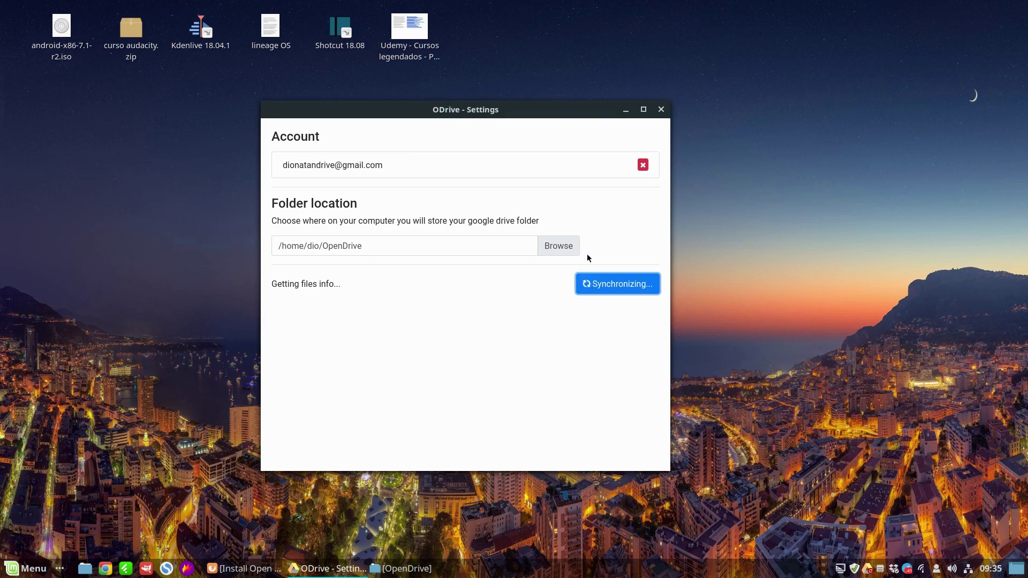
click(662, 109)
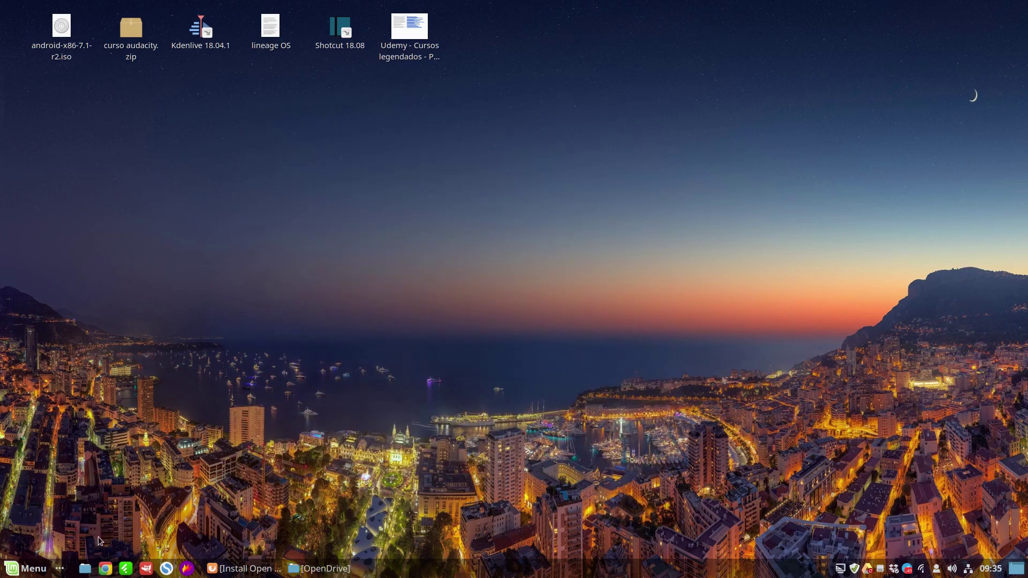
Open the OpenDrive folder in a new file manager window and add it to the bookmarks
click(84, 569)
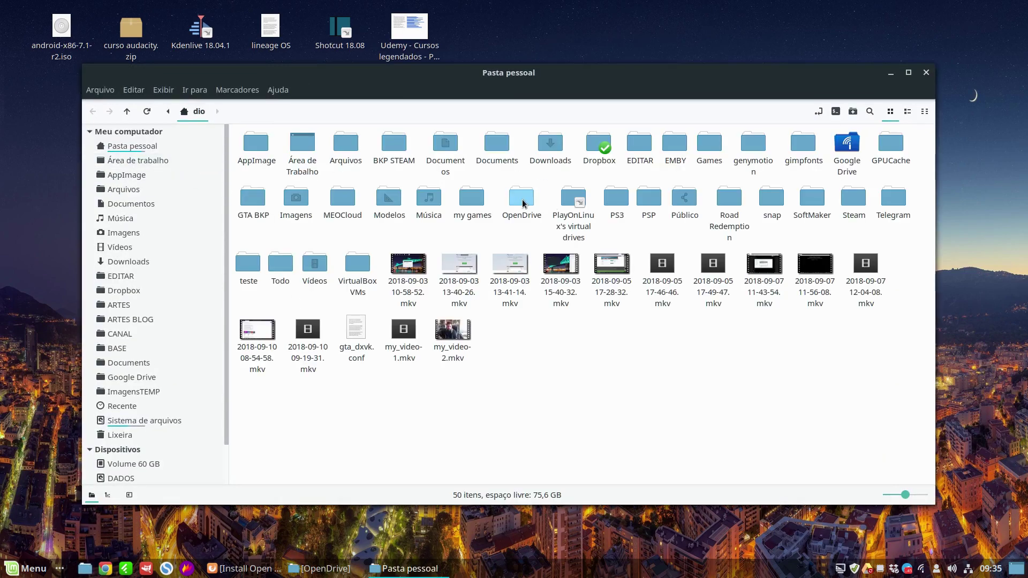
double_click(522, 203)
click(237, 90)
click(270, 113)
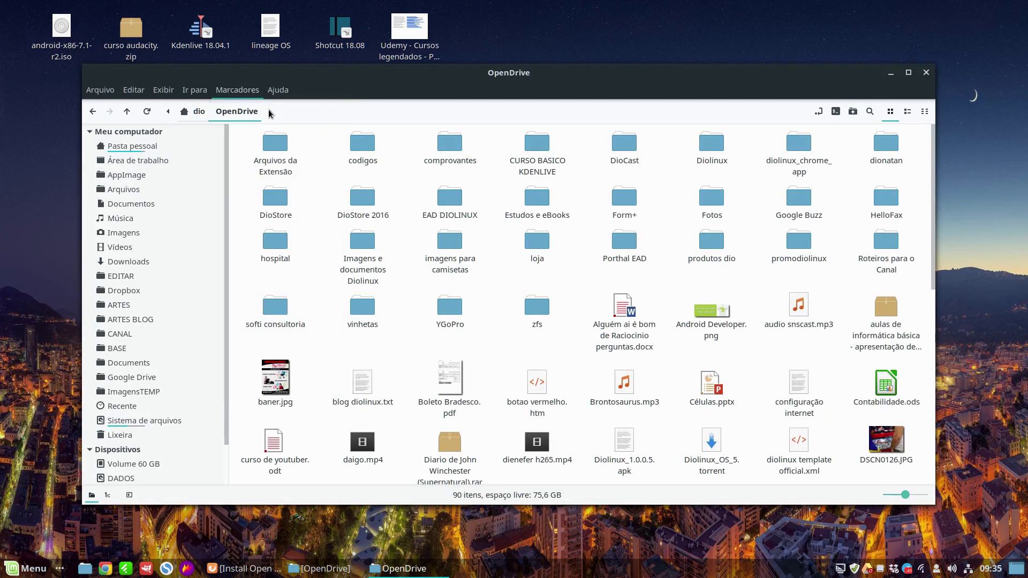
Move the OpenDrive bookmark in the file manager's sidebar between EDITAR and Dropbox, and minimize the window
scroll(163, 394, down, 2)
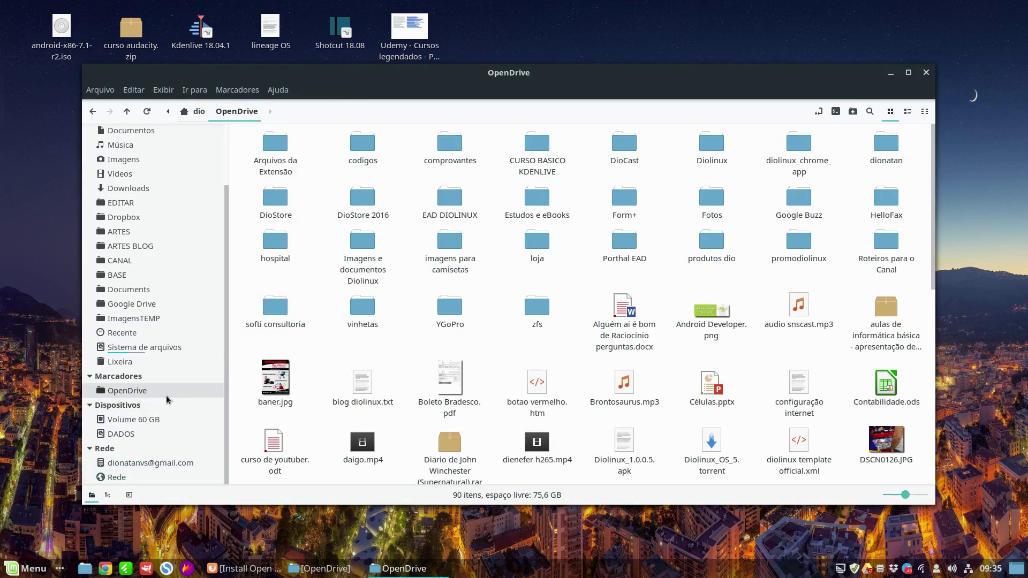
drag(126, 392, 170, 324)
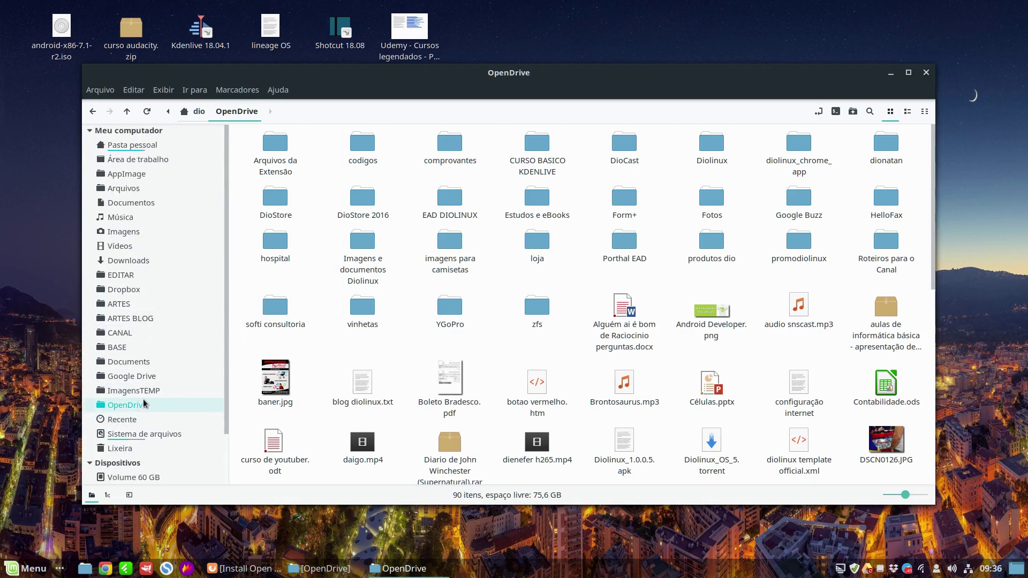
drag(138, 405, 193, 288)
scroll(211, 391, down, 3)
scroll(211, 391, up, 3)
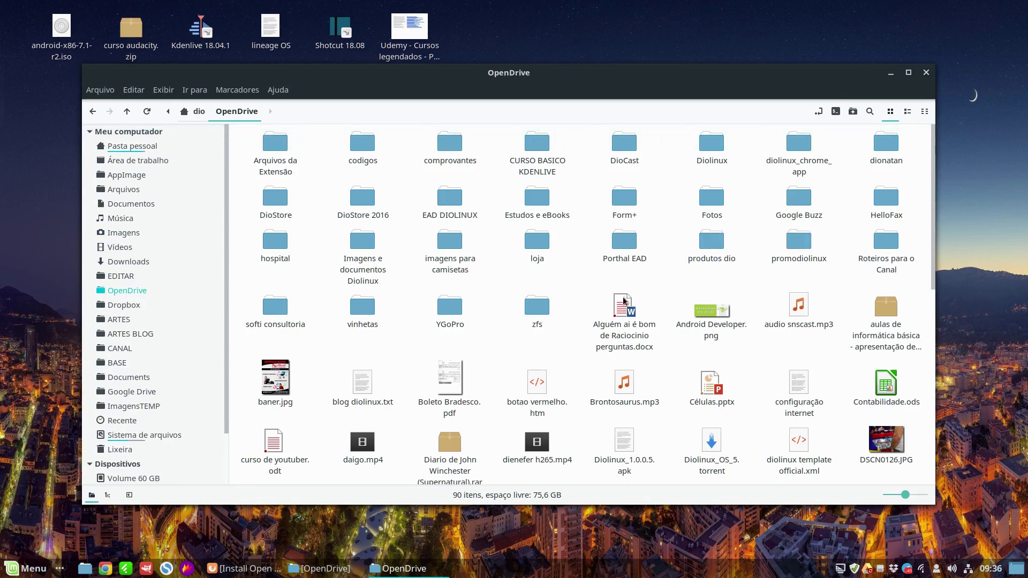
drag(869, 76, 840, 64)
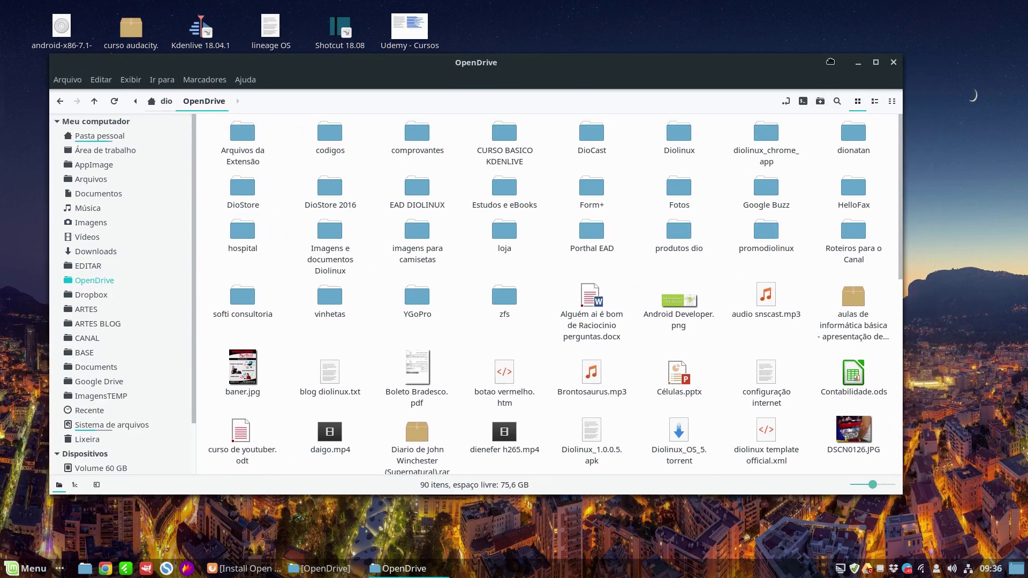
click(863, 60)
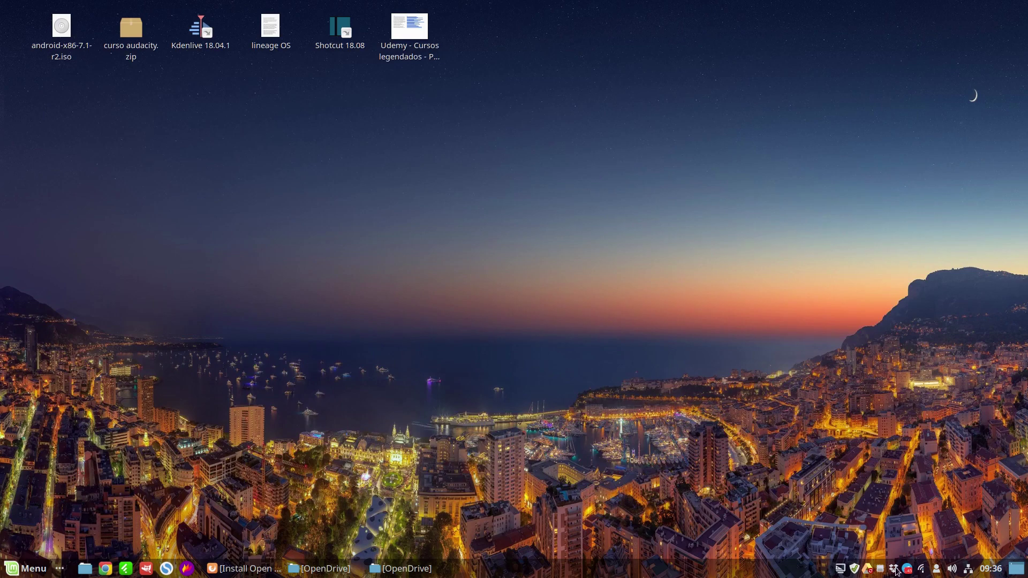
Open the Aplicativos da Inicialização settings and find the OpenDrive entry in the list
click(29, 569)
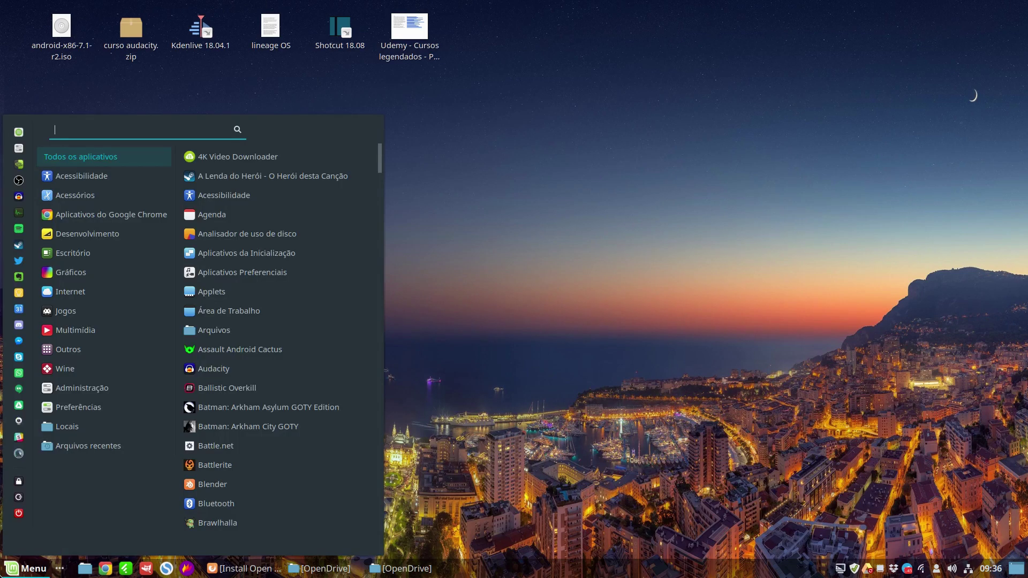
text(ini)
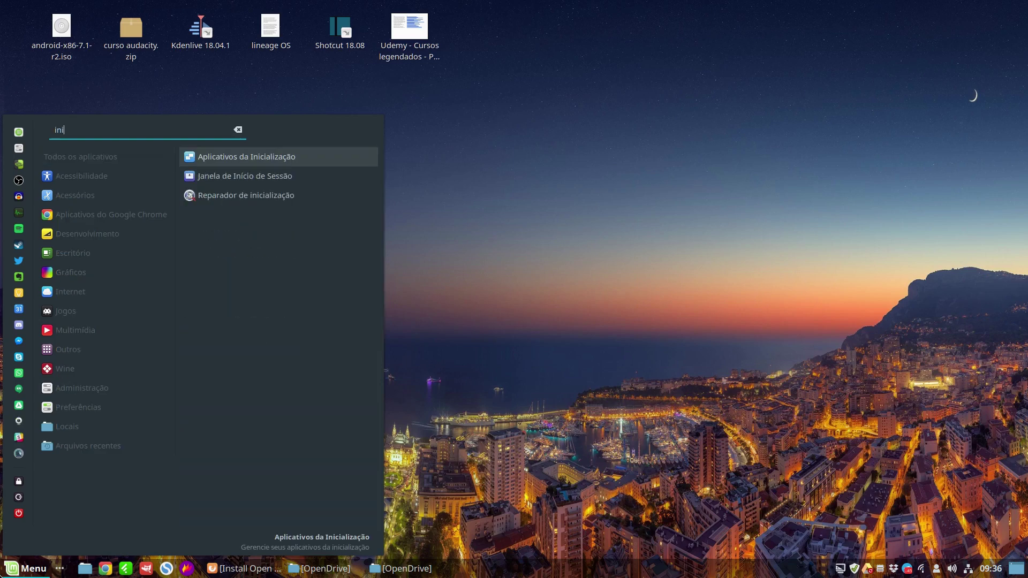
key(Return)
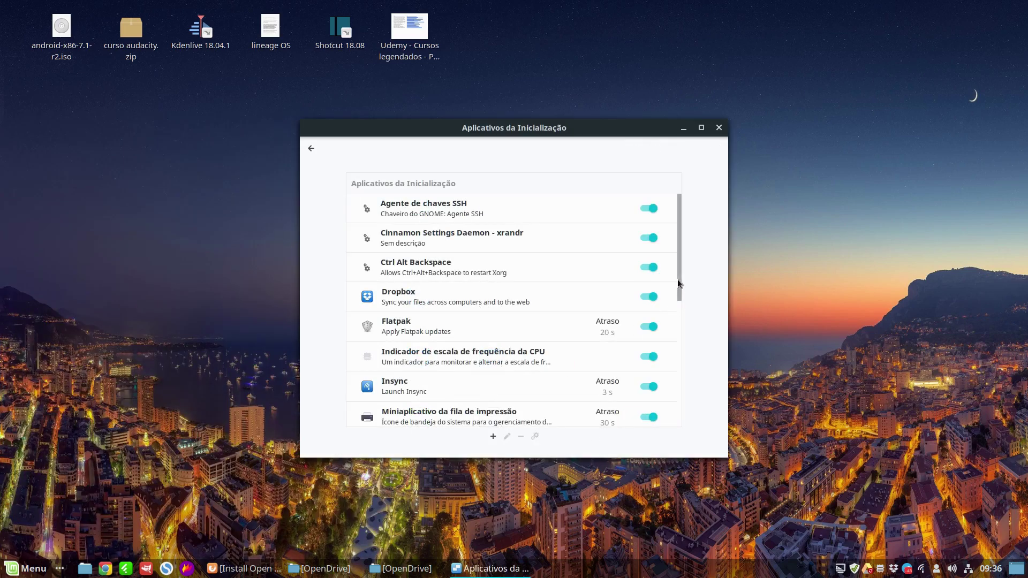
drag(683, 268, 676, 421)
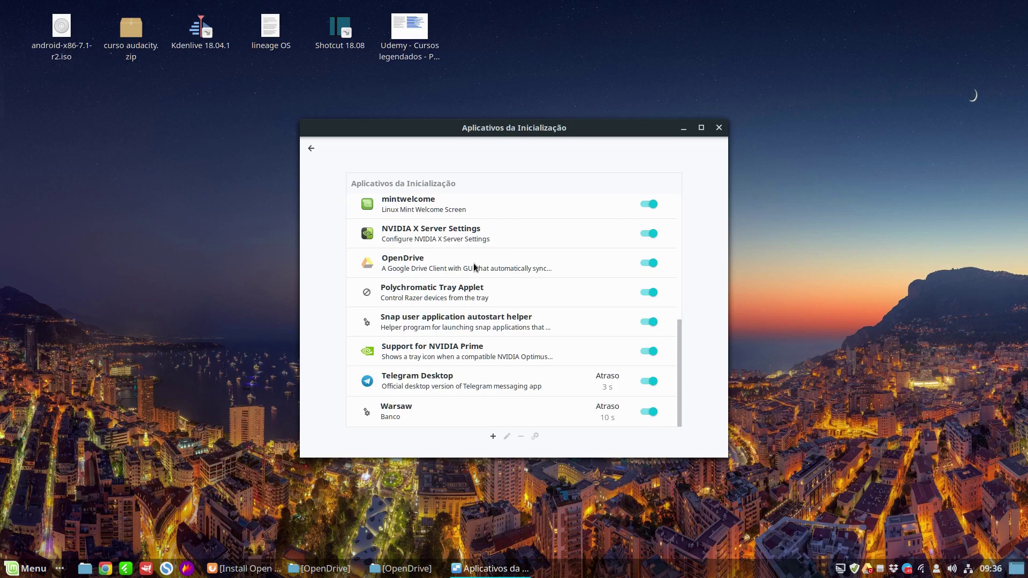
Set the startup delay of the OpenDrive entry to 5 seconds and save it
click(578, 268)
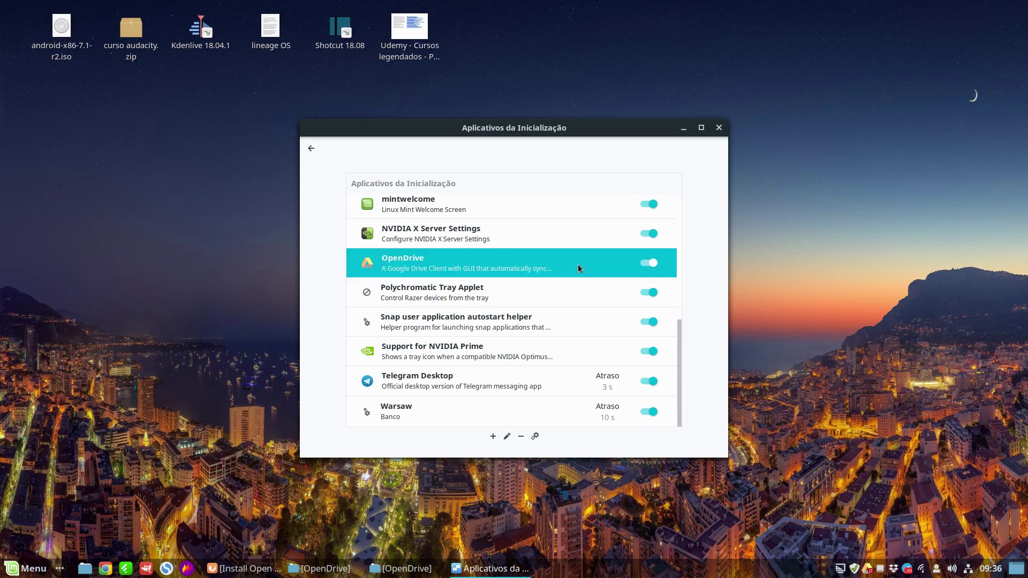
click(507, 436)
click(533, 334)
click(532, 333)
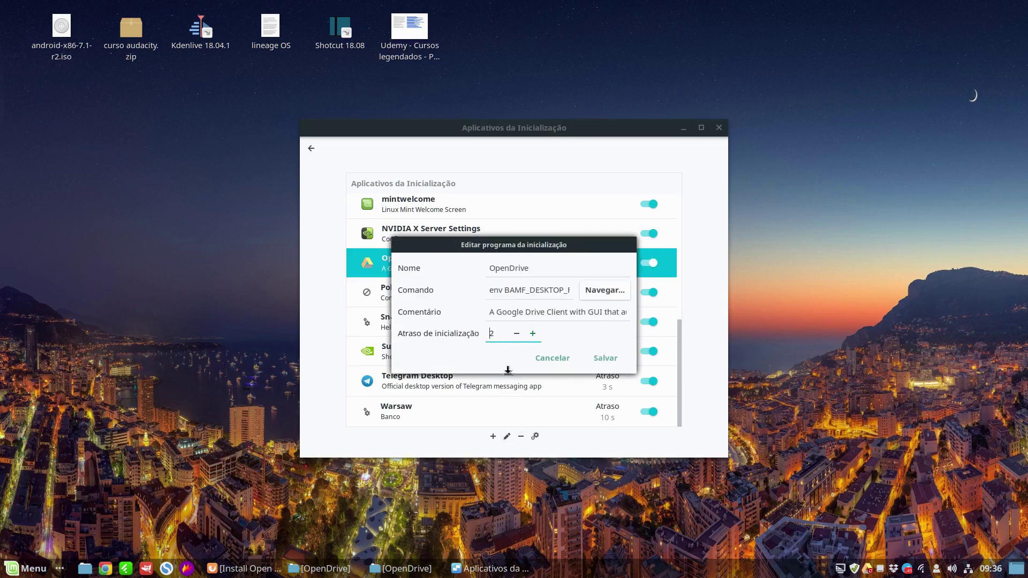
click(516, 334)
click(517, 334)
click(533, 334)
click(533, 334)
click(533, 333)
click(533, 333)
click(606, 358)
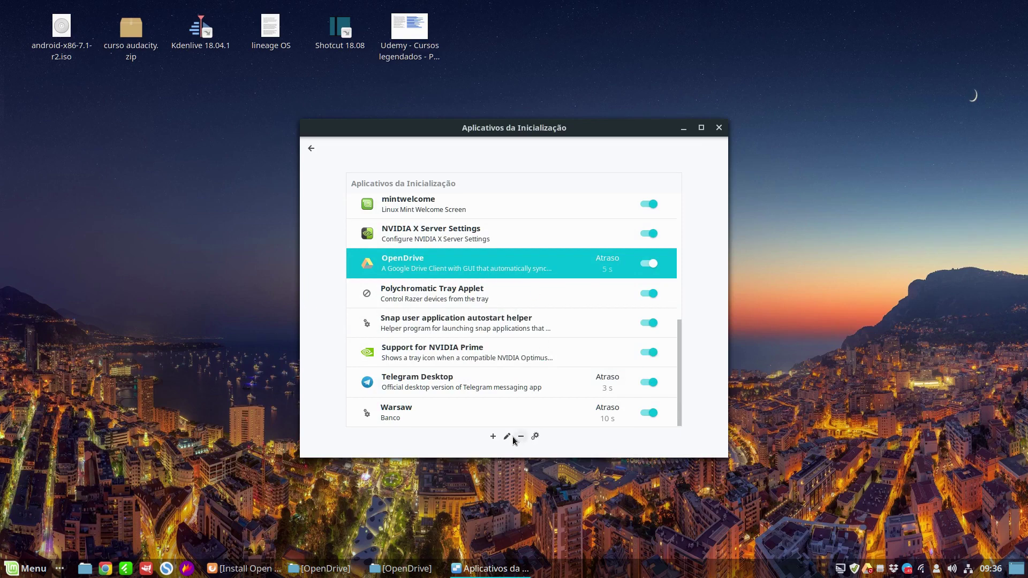
Add OpenDrive to the startup programs again by choosing it from the list of installed applications
click(493, 437)
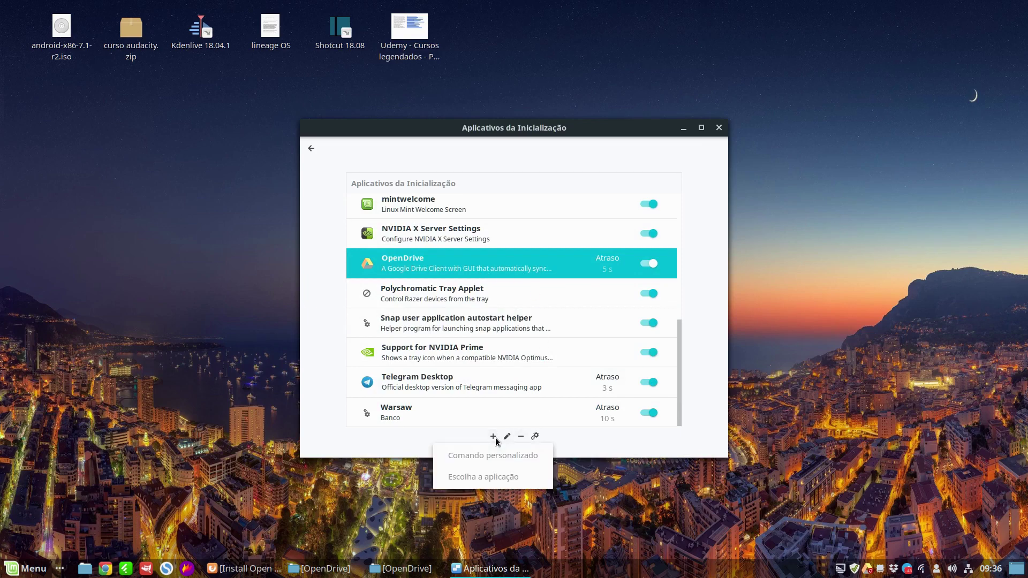
click(507, 478)
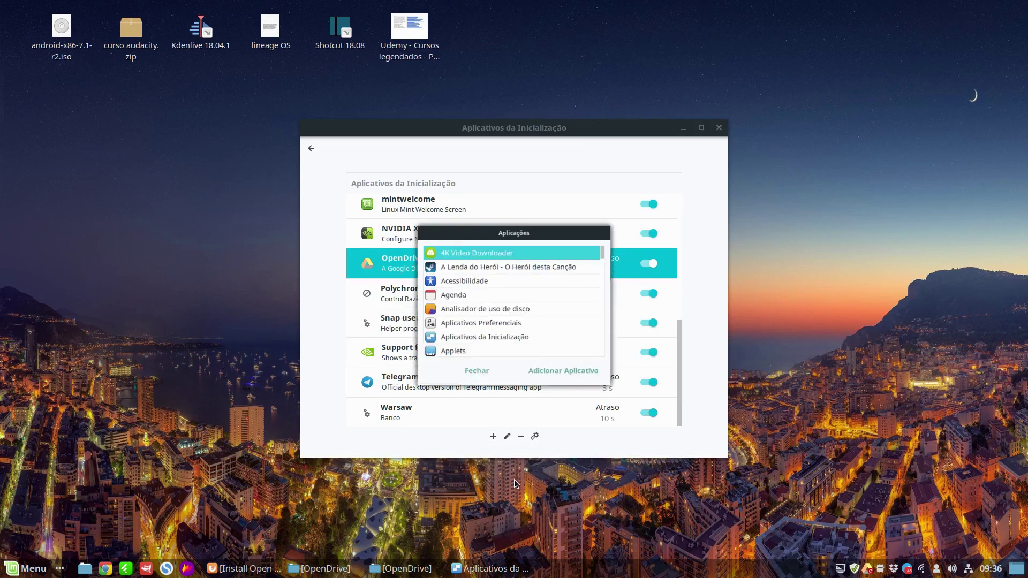
scroll(541, 351, down, 2)
scroll(601, 314, down, 8)
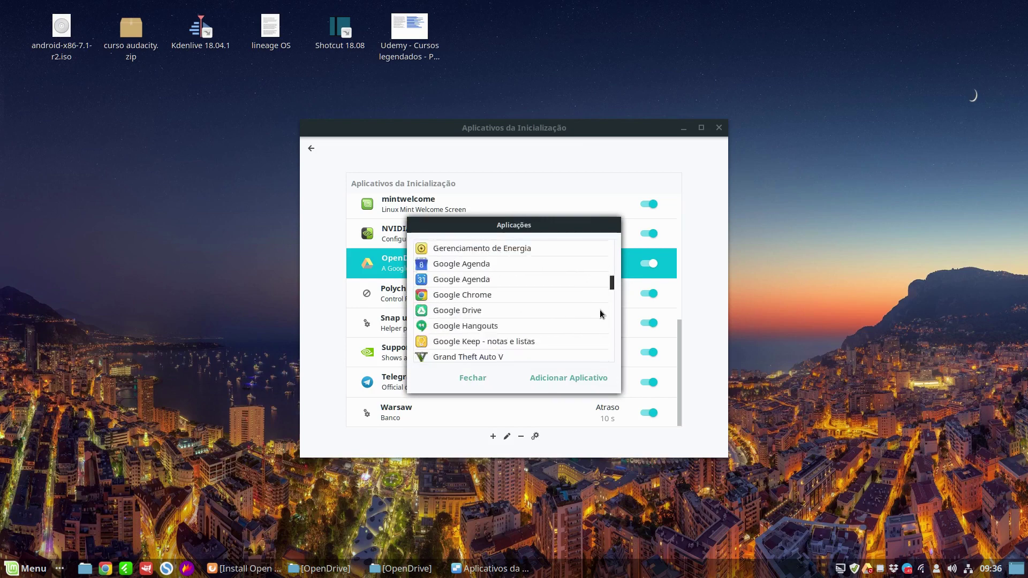
scroll(601, 314, down, 10)
scroll(505, 321, down, 5)
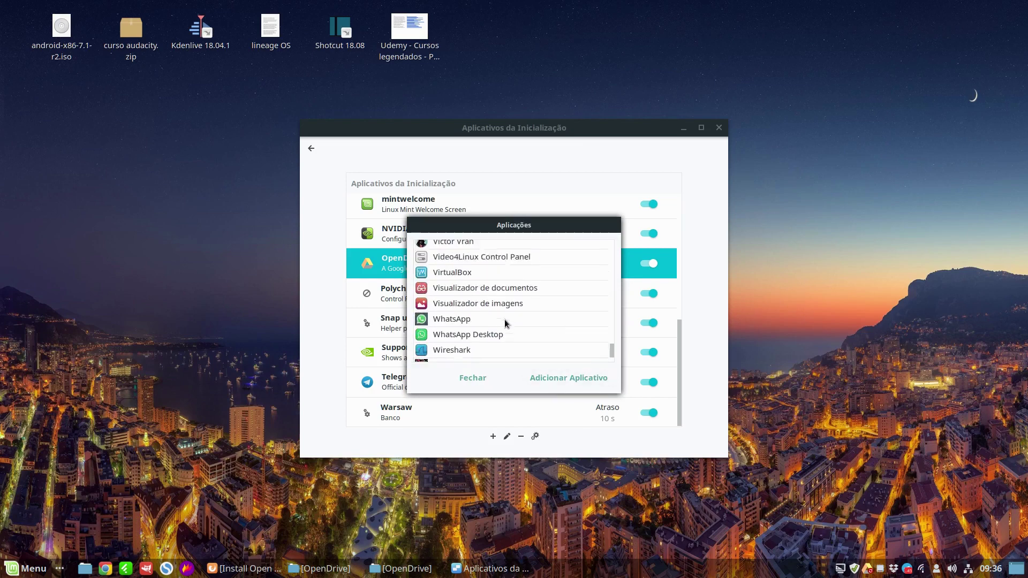
scroll(504, 321, up, 10)
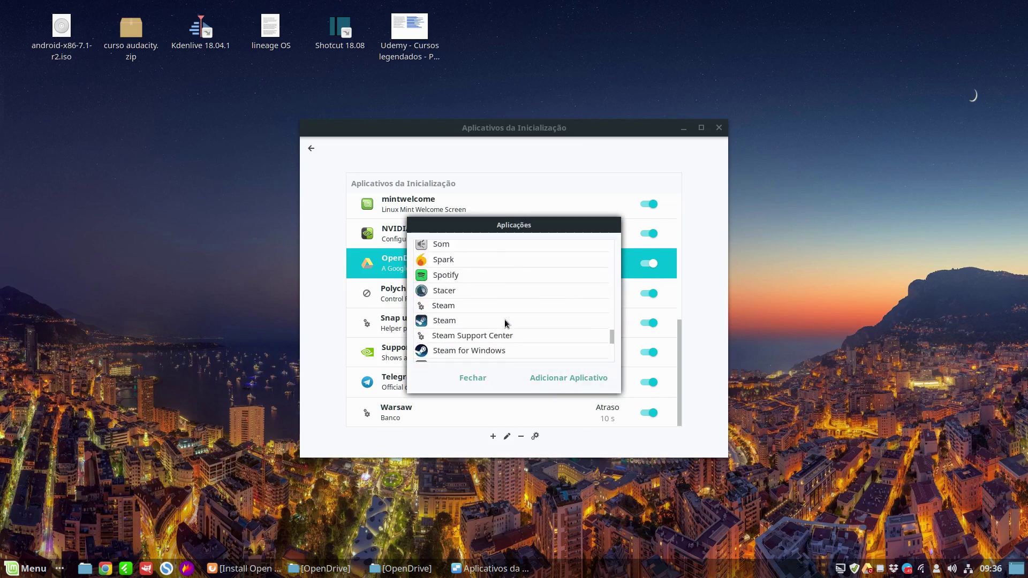
scroll(504, 323, up, 10)
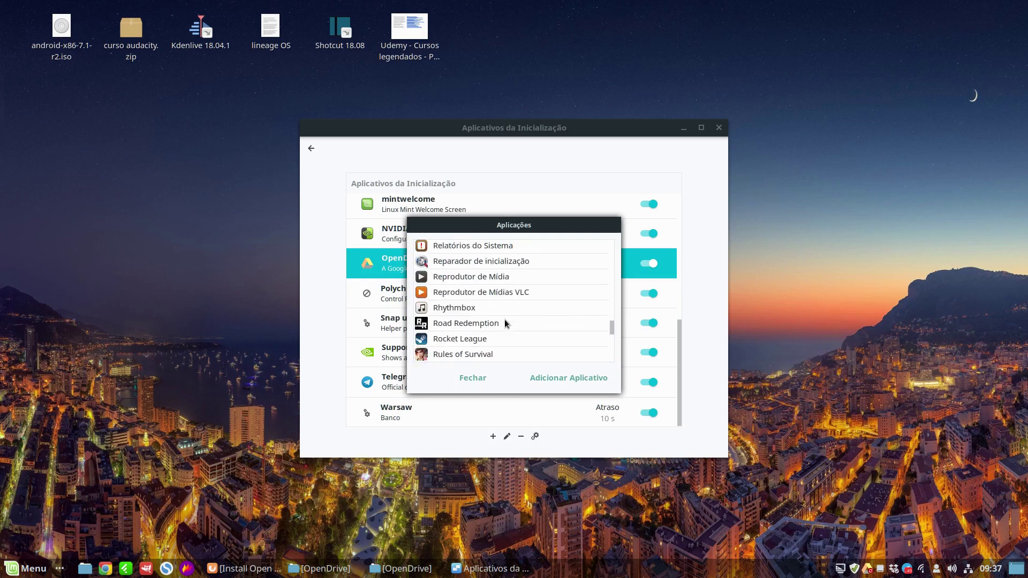
scroll(505, 323, up, 10)
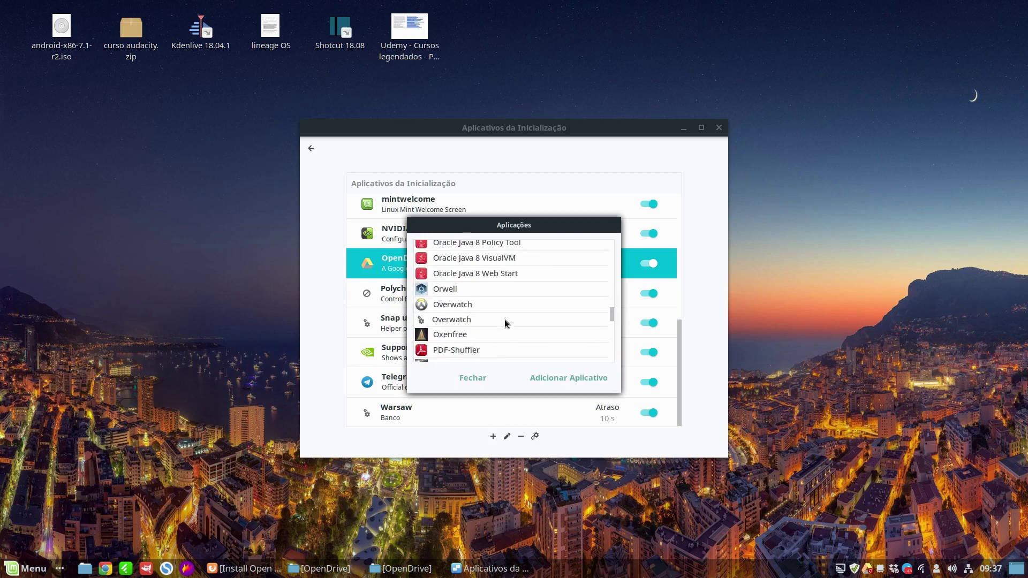
scroll(504, 324, up, 6)
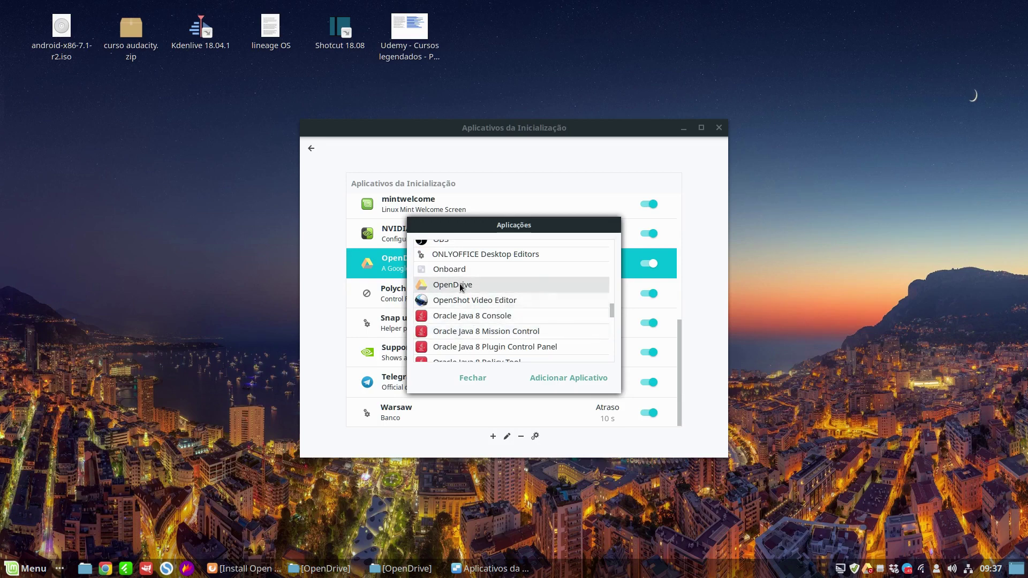
click(460, 287)
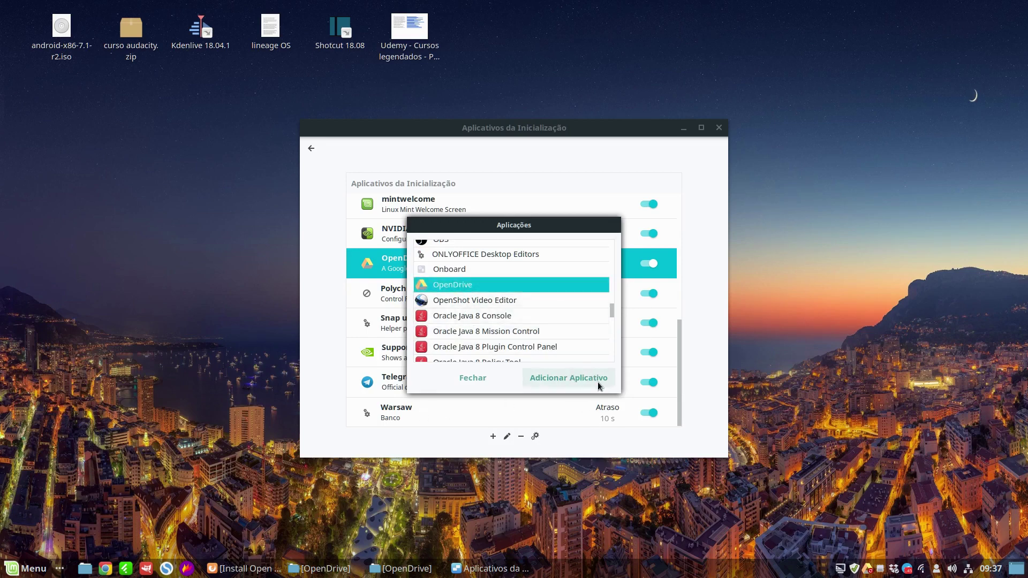
click(580, 378)
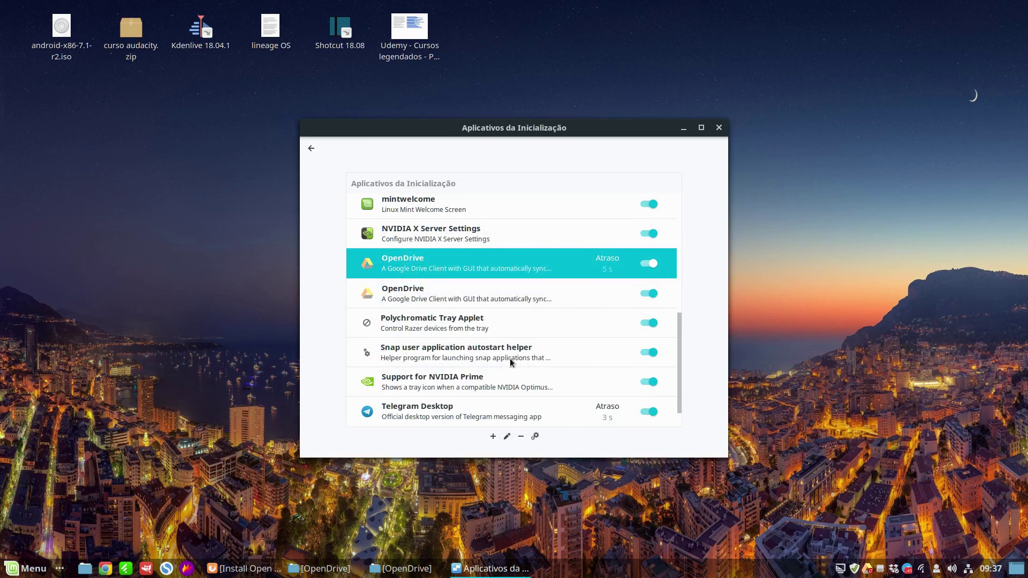
Disable the duplicate OpenDrive startup entry without a delay and remove it from the list
click(496, 297)
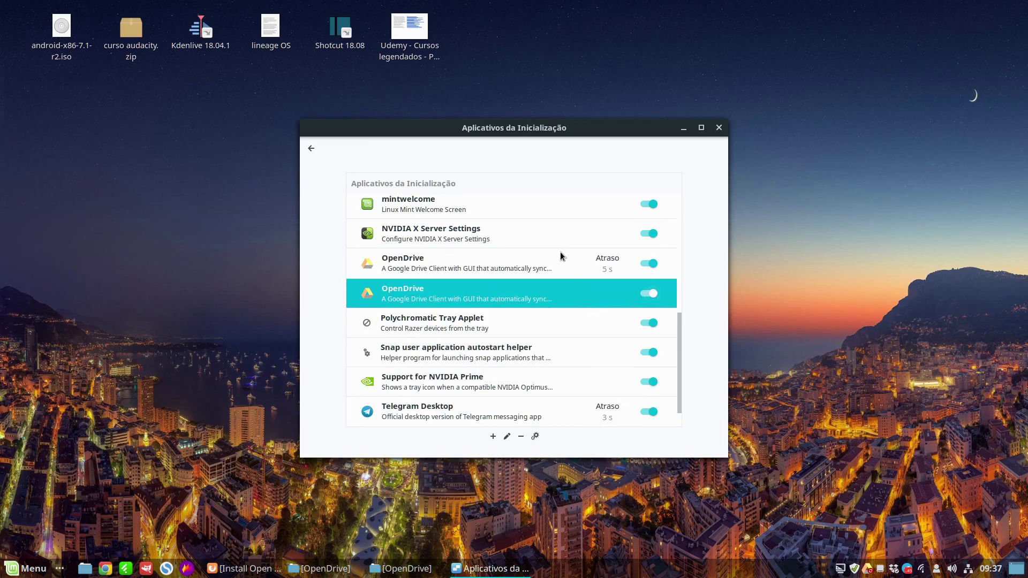
drag(572, 135, 555, 135)
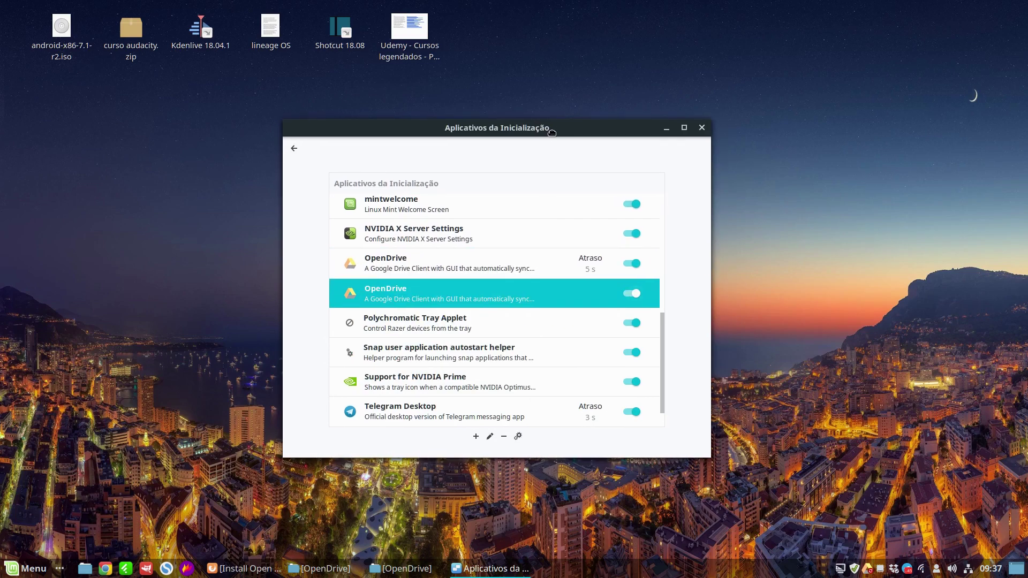
click(637, 292)
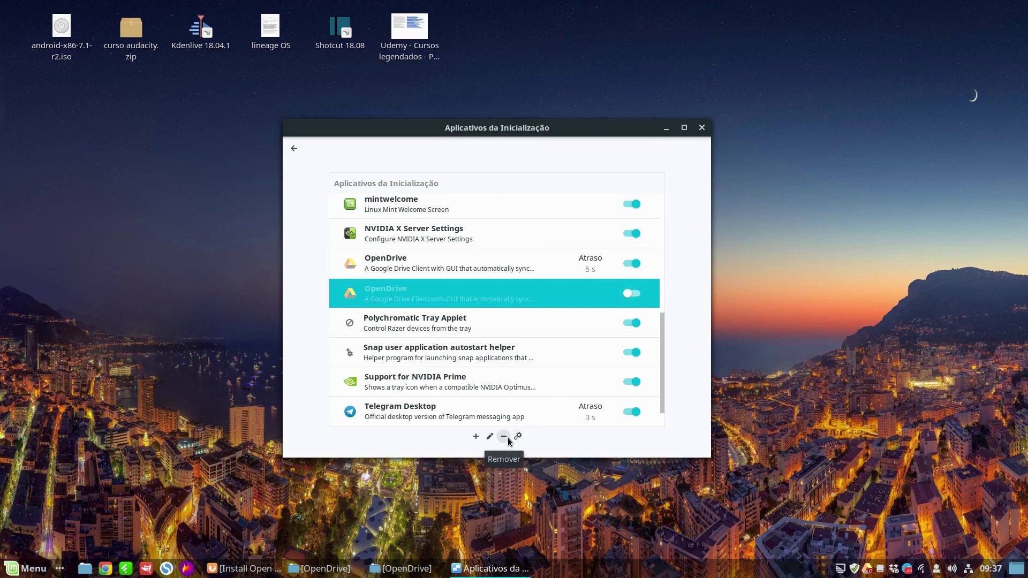
click(504, 436)
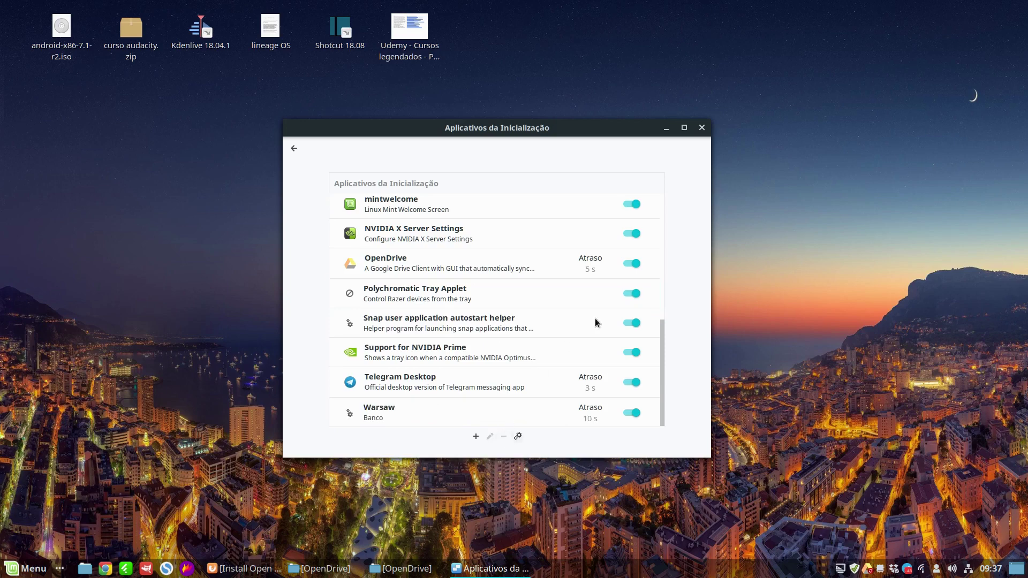
Select the remaining OpenDrive startup entry and close the startup applications window
click(456, 270)
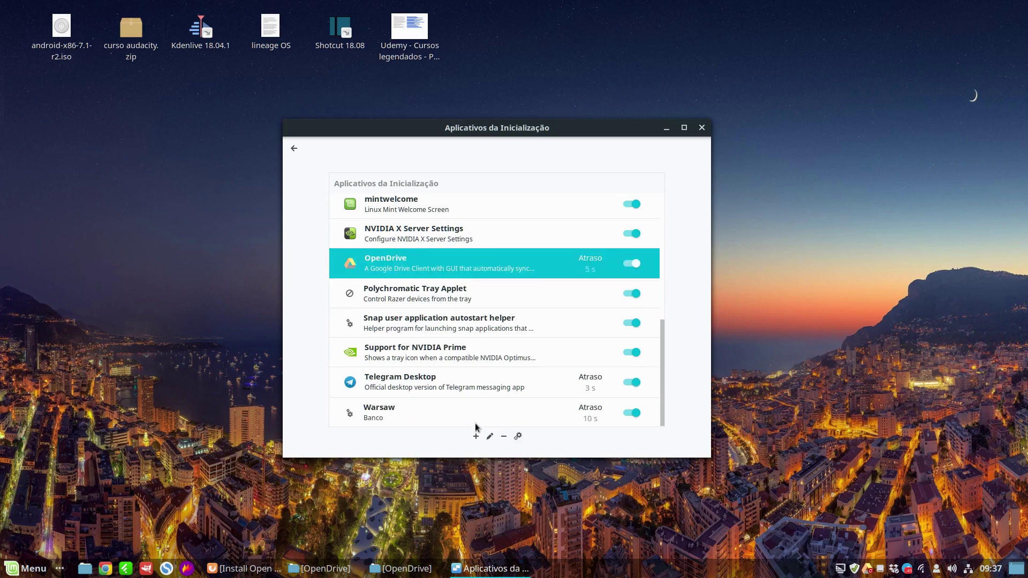
click(495, 304)
click(496, 276)
click(702, 127)
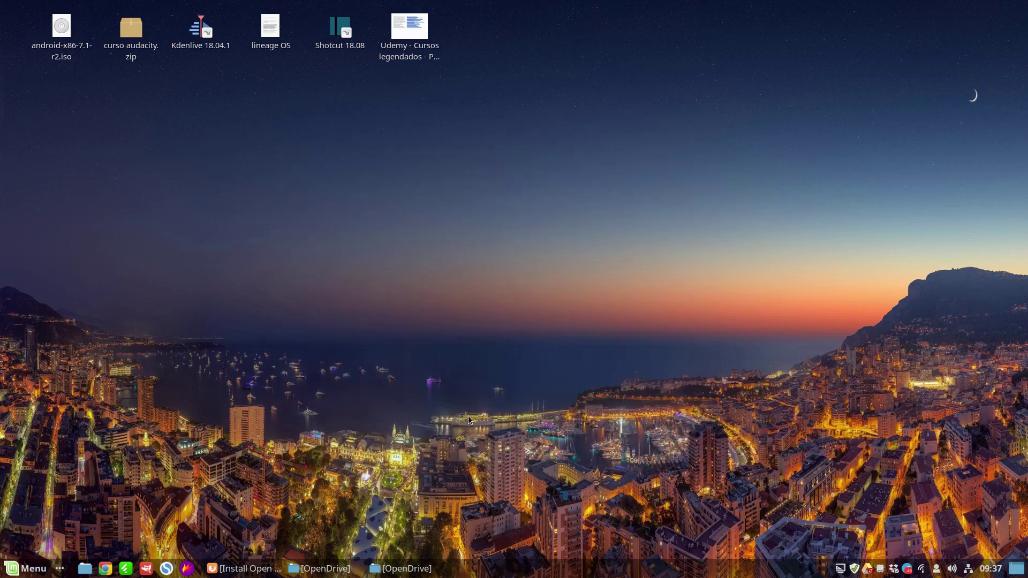
Switch to the Open Drive Snap Store page in Firefox, check Insync's activity feed from the system tray, and dismiss it
click(244, 568)
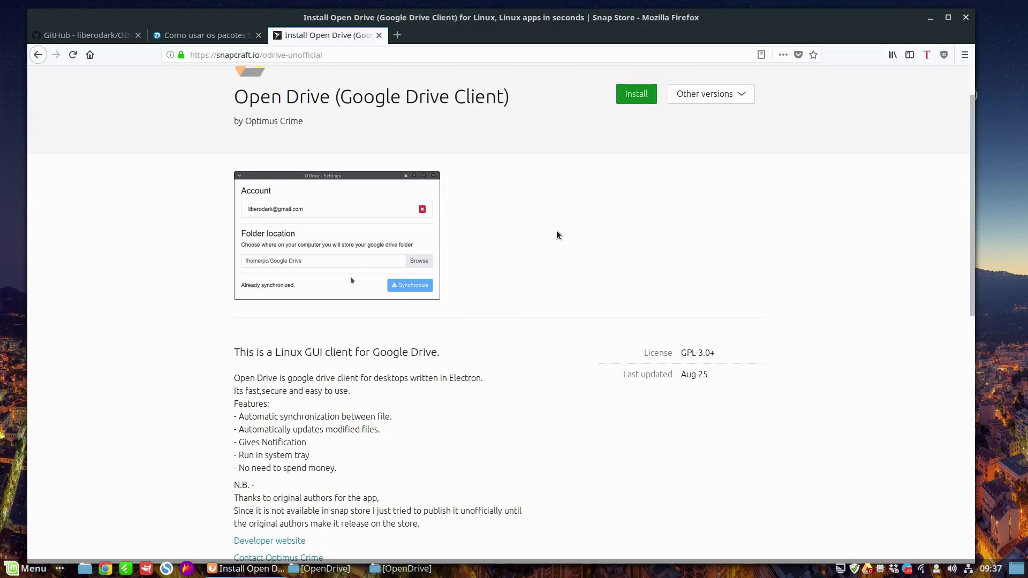
click(937, 569)
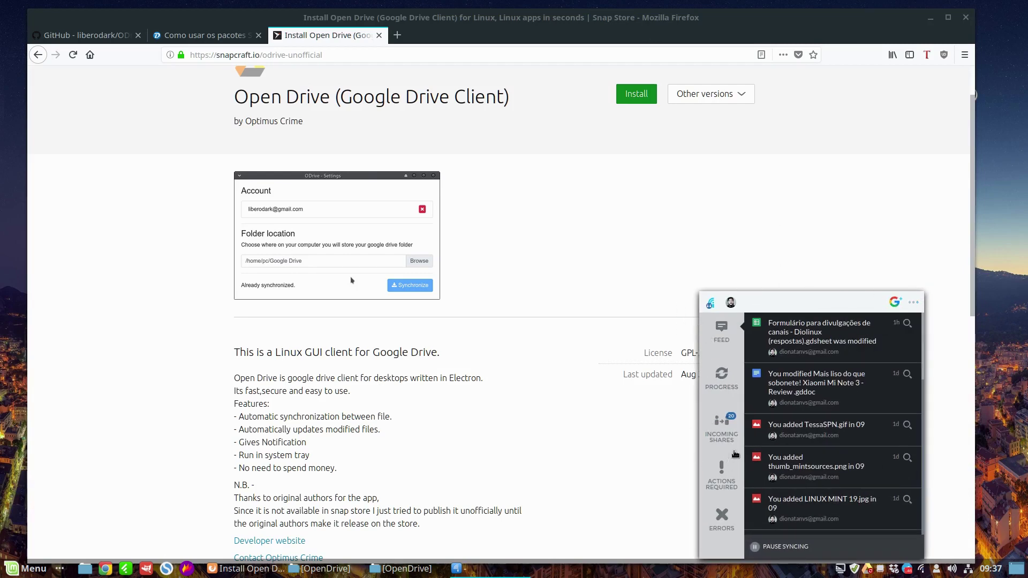
click(665, 456)
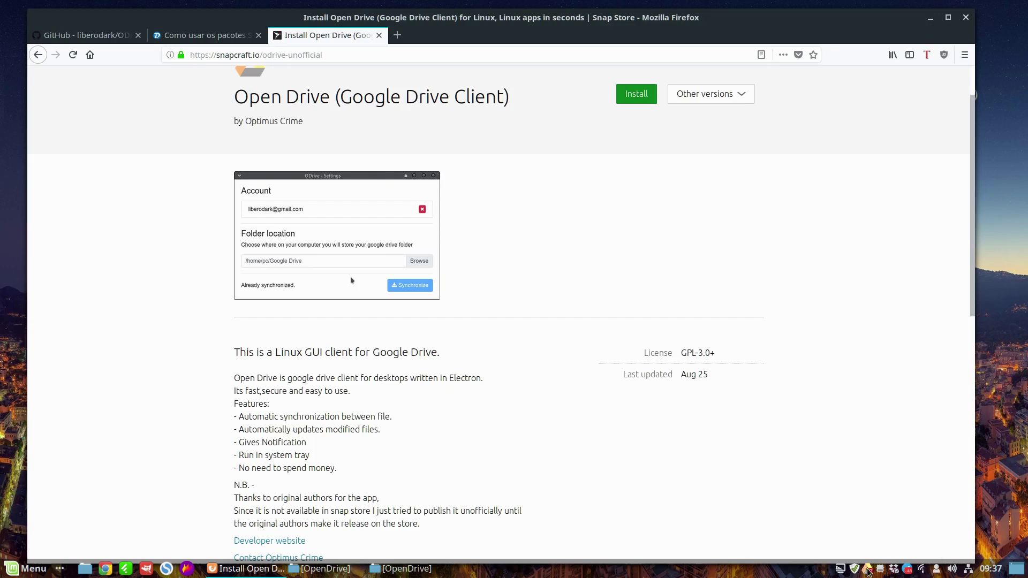
Look over the Open Drive store page, including its description, user map and distribution statistics
scroll(588, 255, up, 2)
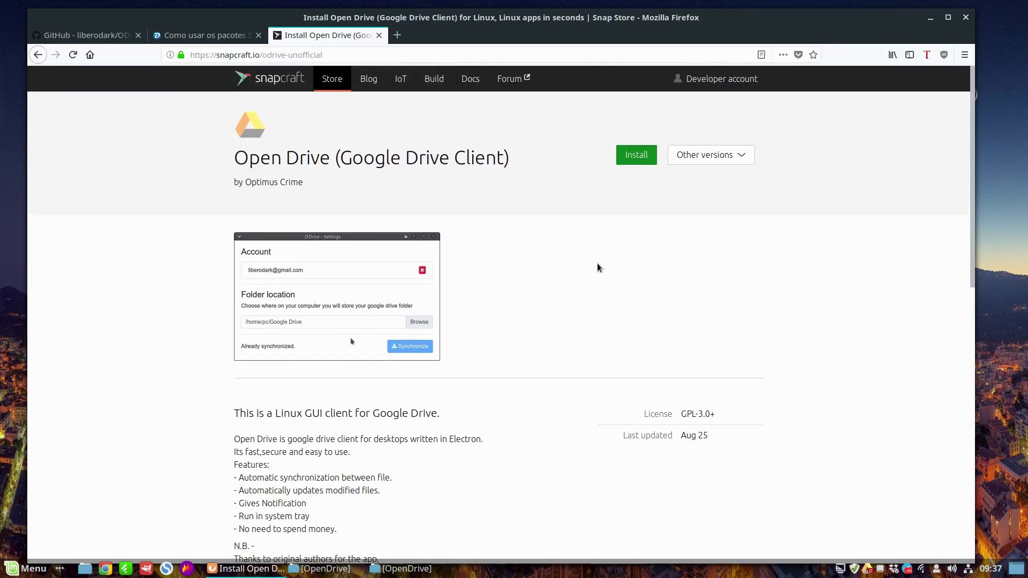
scroll(598, 266, down, 8)
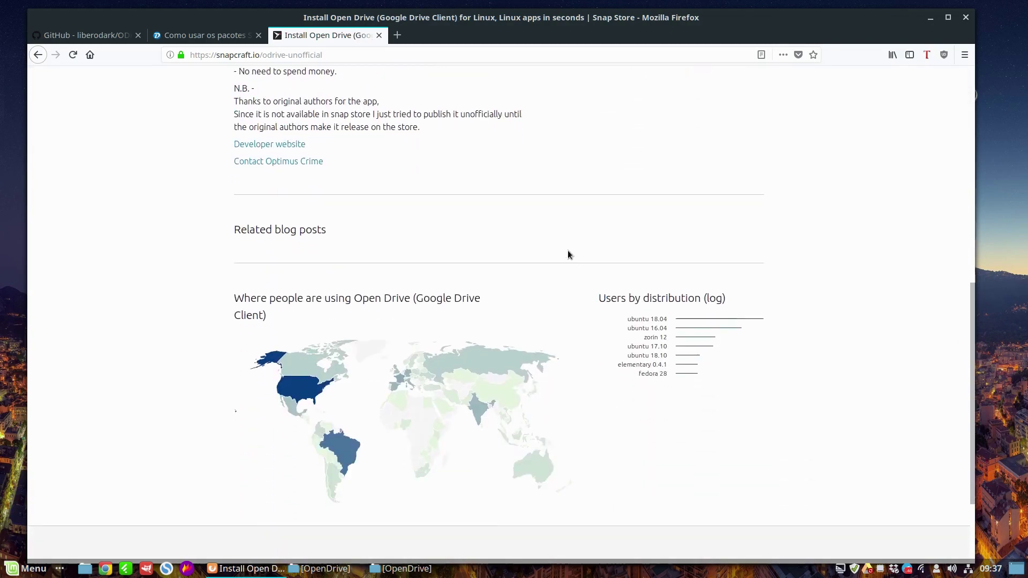
scroll(568, 255, up, 8)
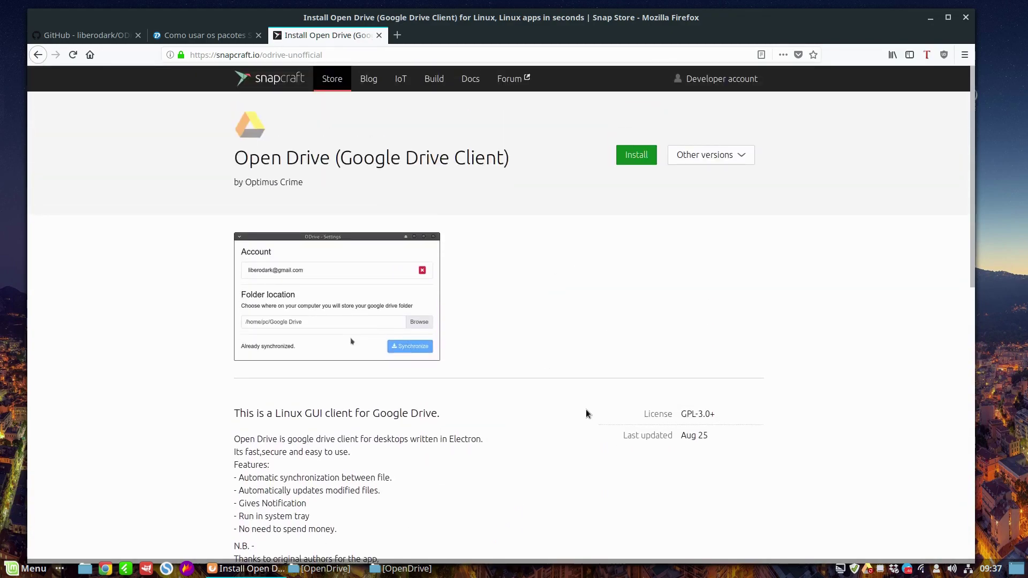